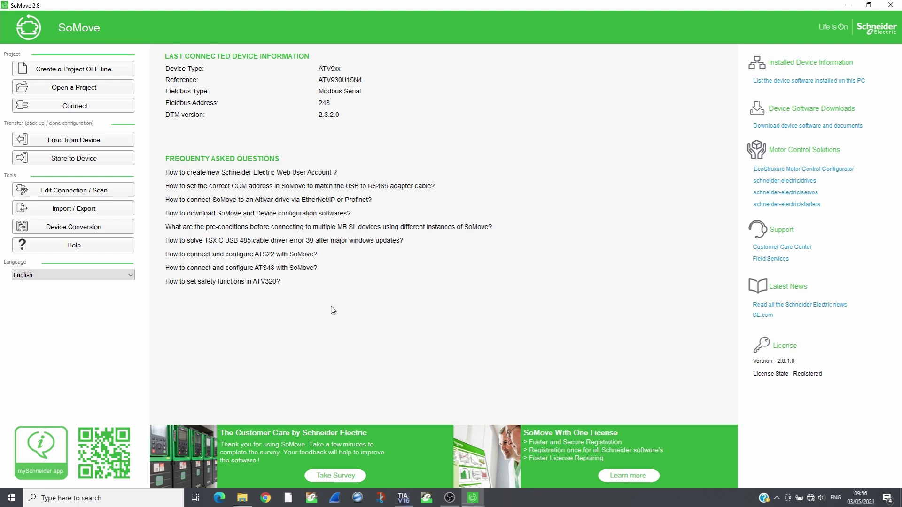
- Scan the Modbus Serial network, connect to the ATV9xx drive, and load its configuration from the device
click(104, 194)
click(269, 353)
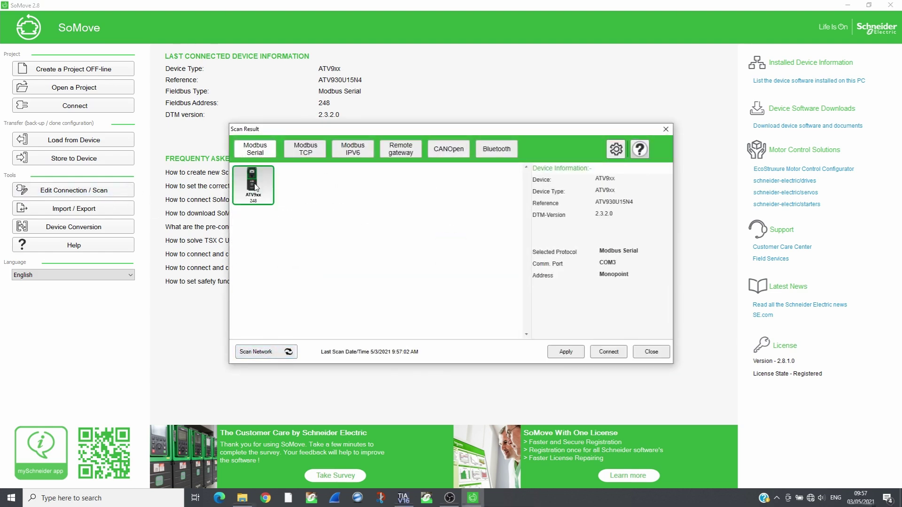
double_click(257, 188)
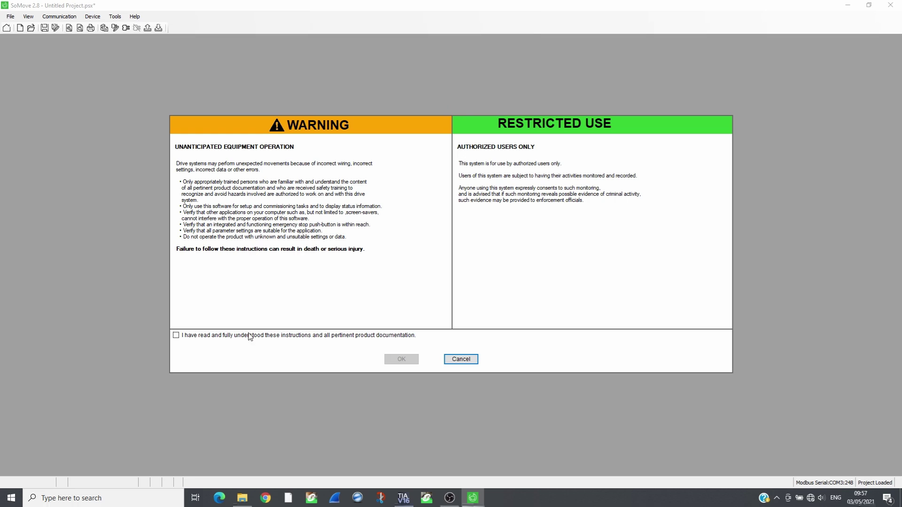
click(235, 337)
click(415, 361)
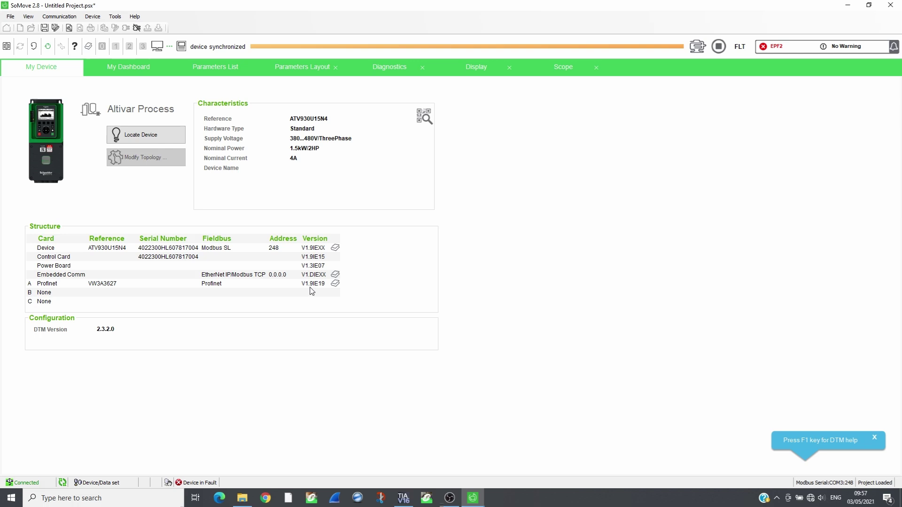
- In Command & Reference, change FR1 from AI1 Analog input to Reference Frequency via Com Module
click(220, 67)
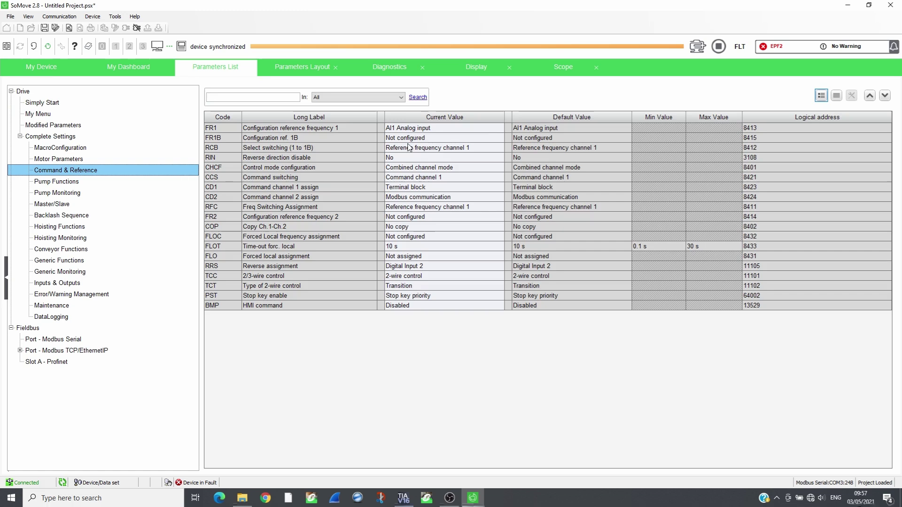
click(482, 128)
click(500, 128)
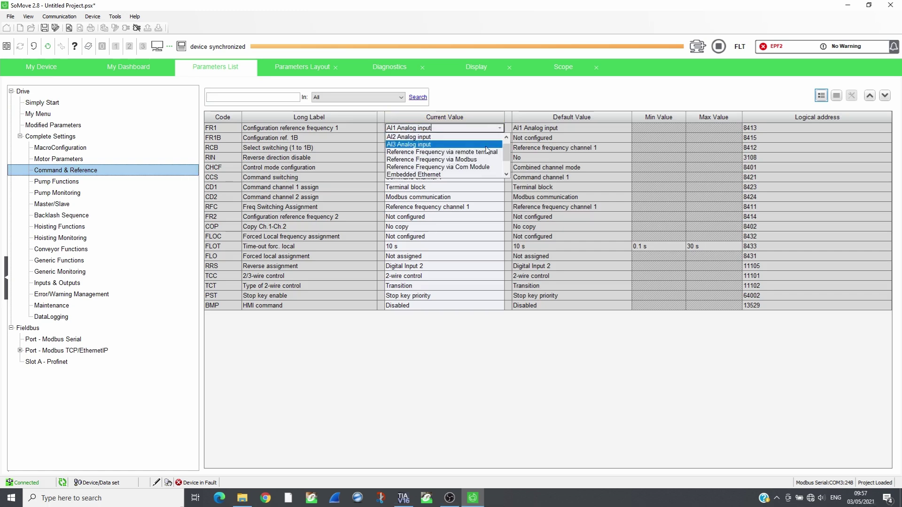
click(478, 171)
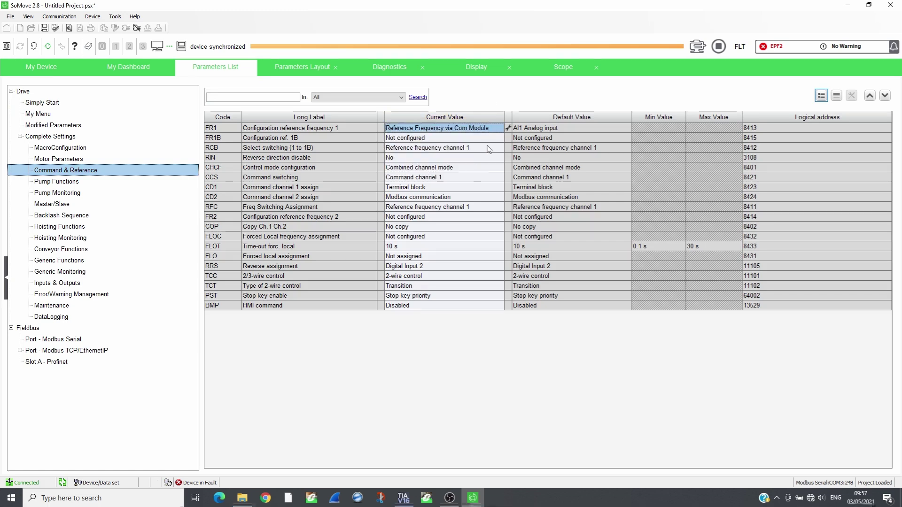
- Change the Slot A Profinet IP mode from Fixed address to DCP and apply it to the drive
click(51, 364)
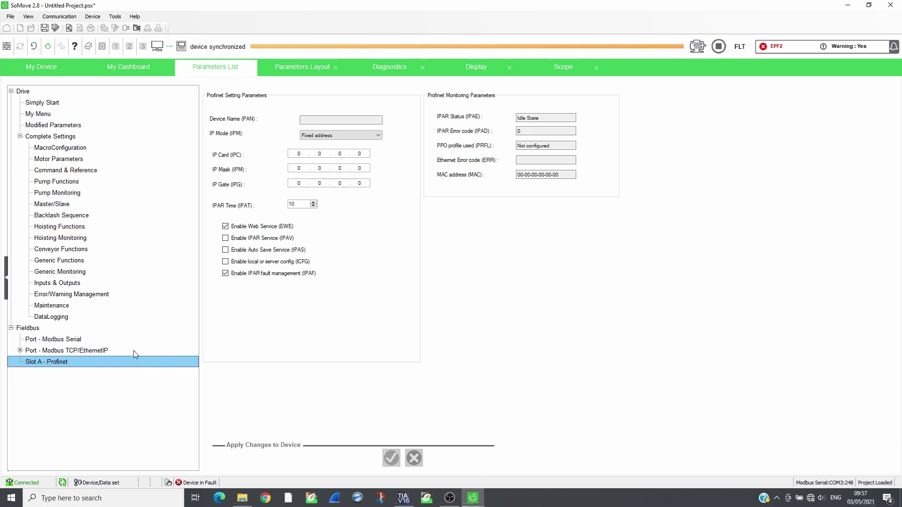
click(362, 136)
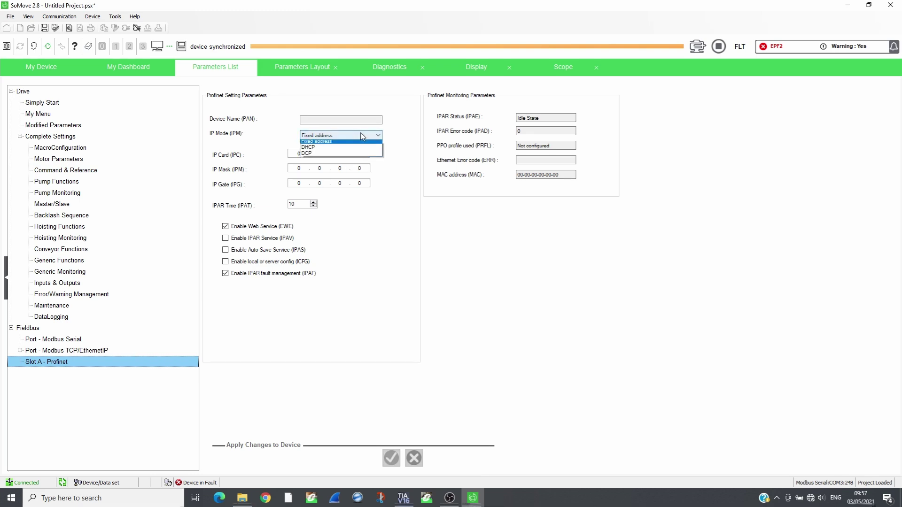
click(341, 157)
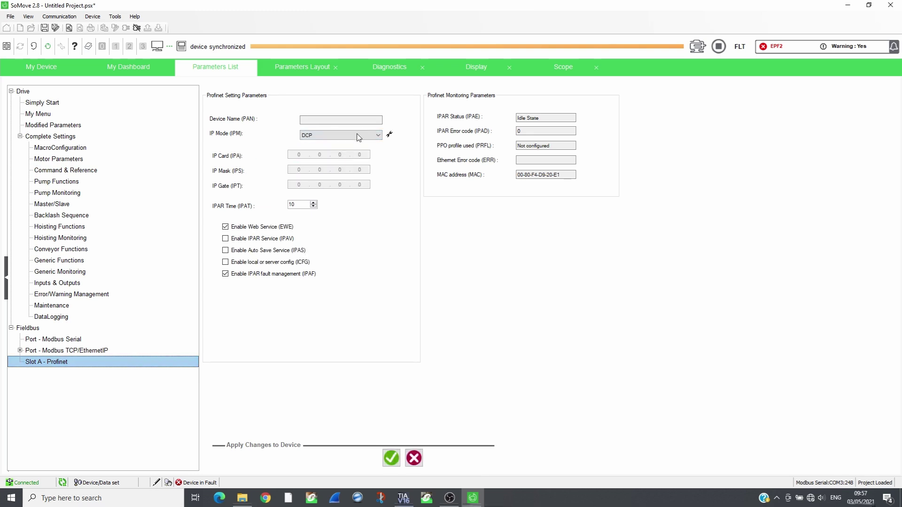
click(390, 459)
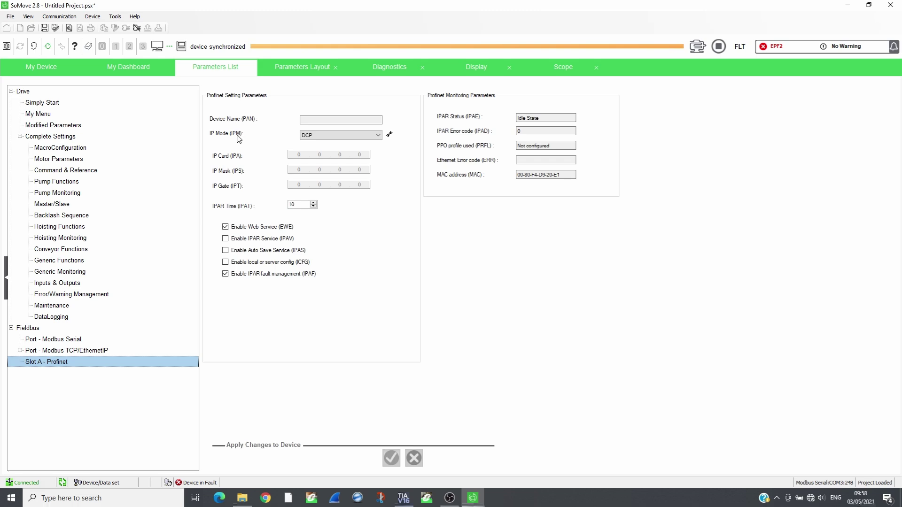
- Restart the drive and acknowledge the resulting connection-lost message
click(93, 17)
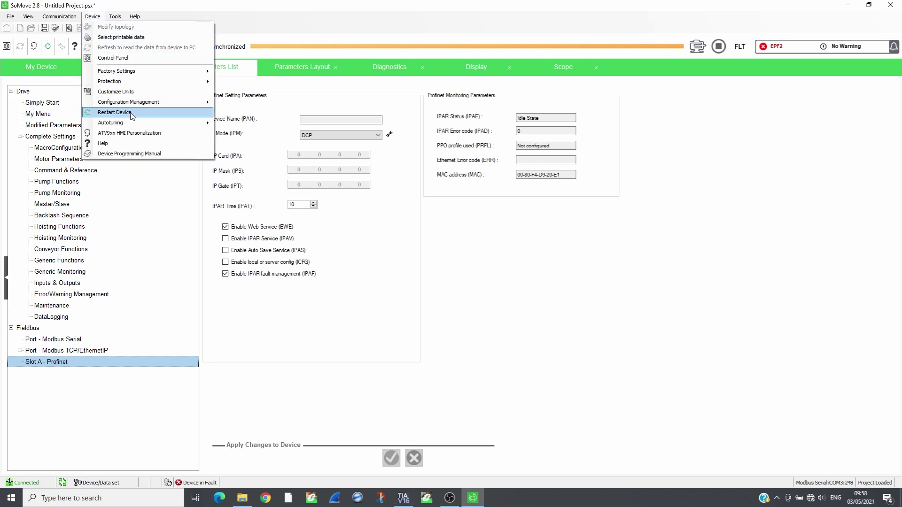
click(131, 120)
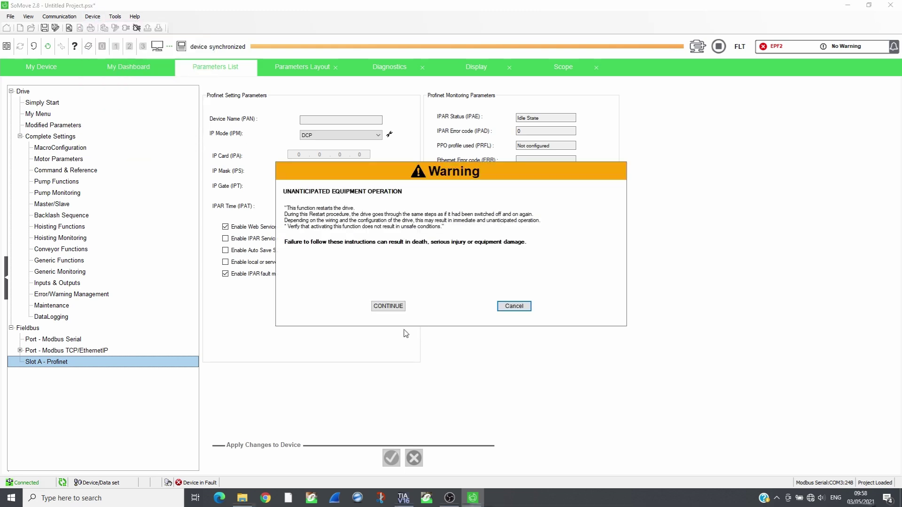
click(395, 308)
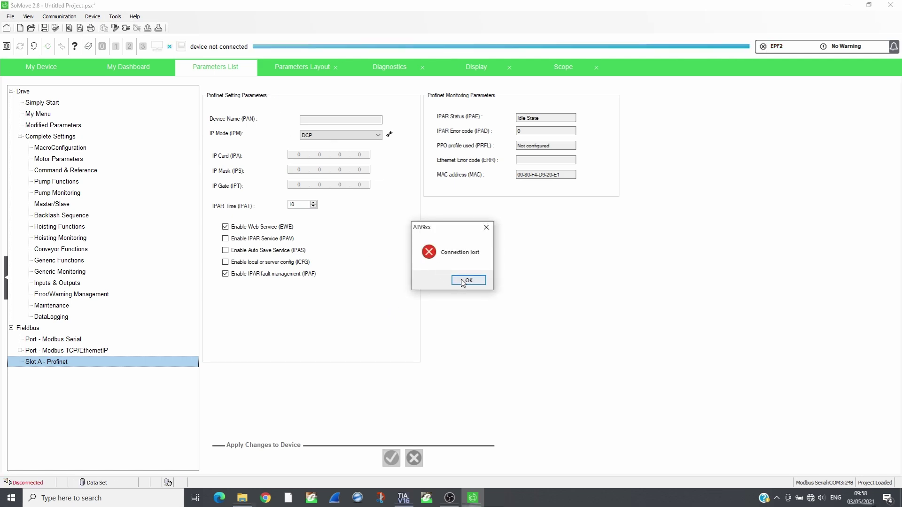
click(466, 282)
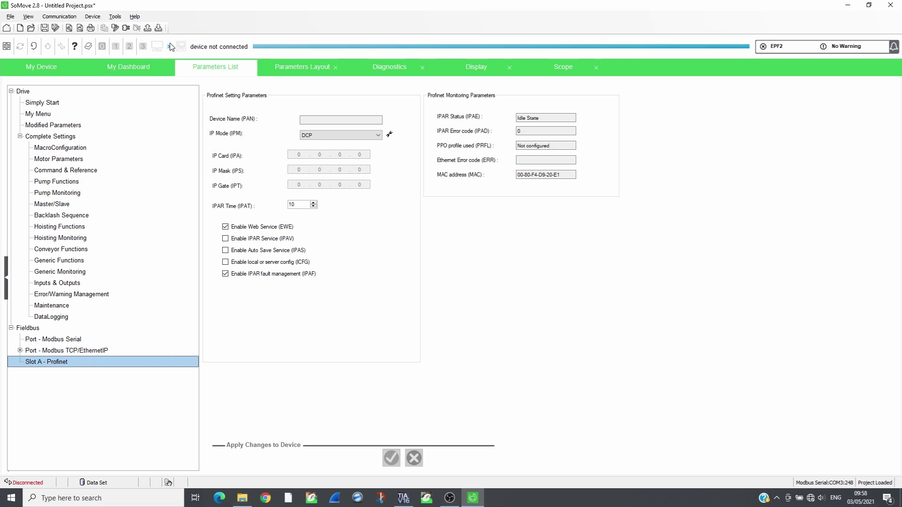
- Reconnect by loading from the device, verify the Com Module reference, then move to TIA Portal
click(125, 28)
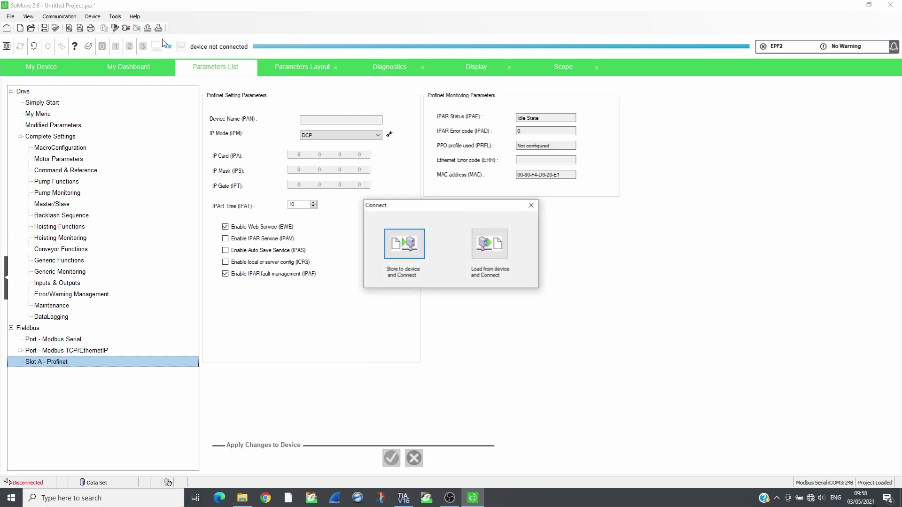
click(490, 249)
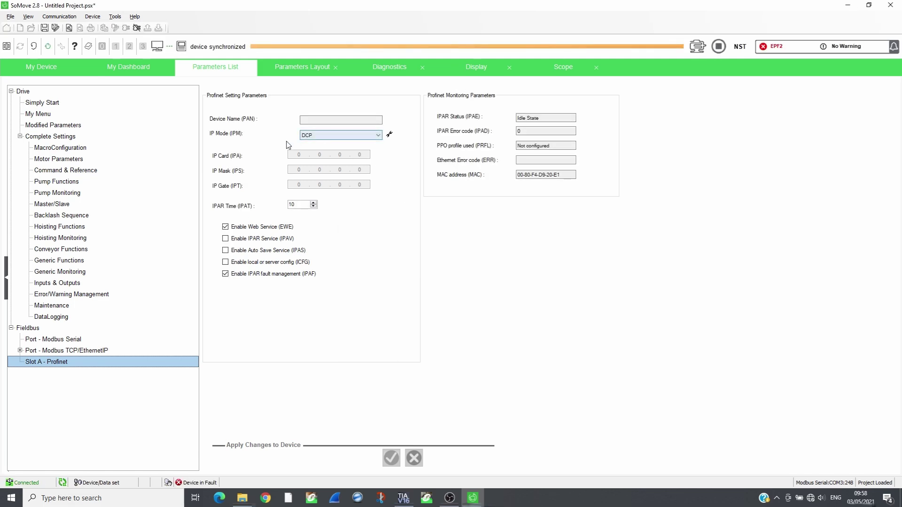
click(66, 172)
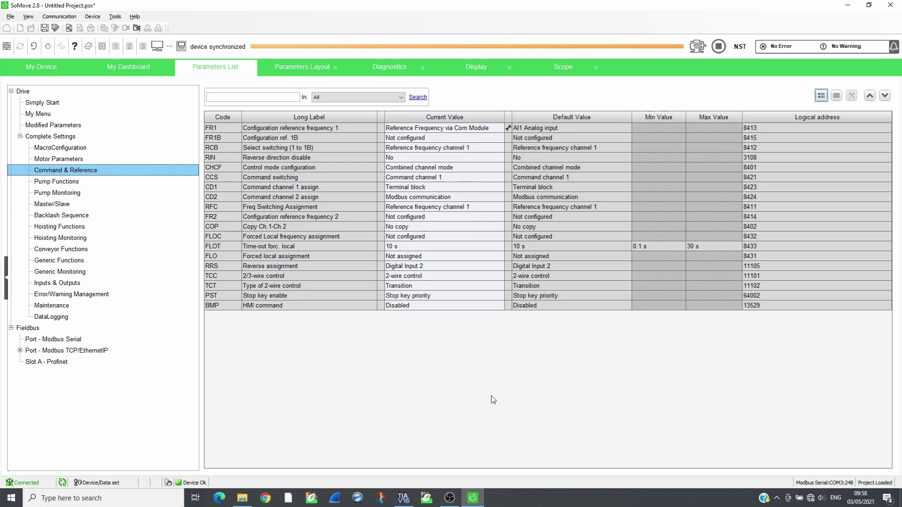
key(alt+Tab)
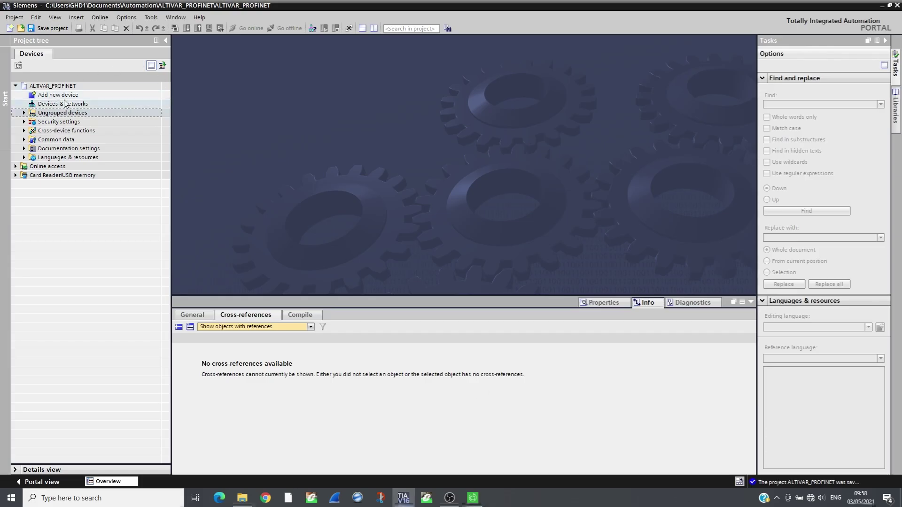
- Point the GSD file manager at the desktop folder GSDML - VW3A3627 Profinet V1.9IE19
click(49, 94)
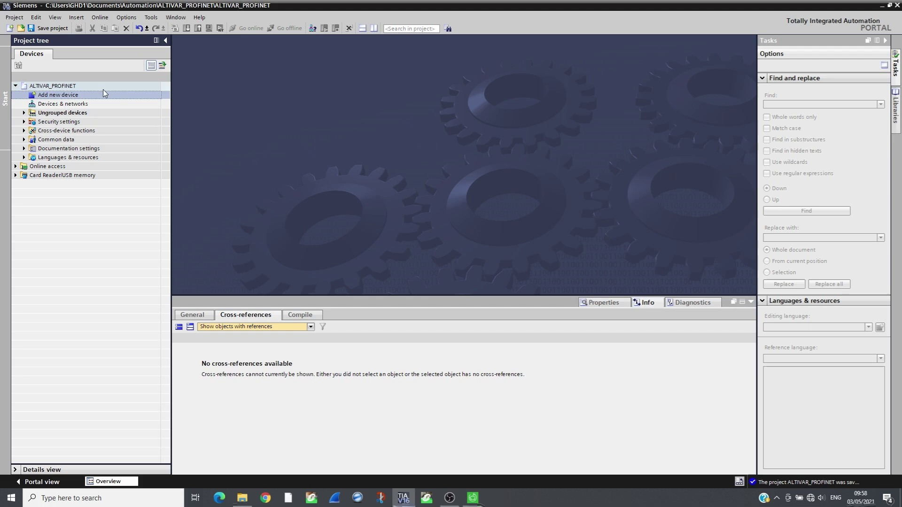
click(150, 17)
mouse_move(127, 18)
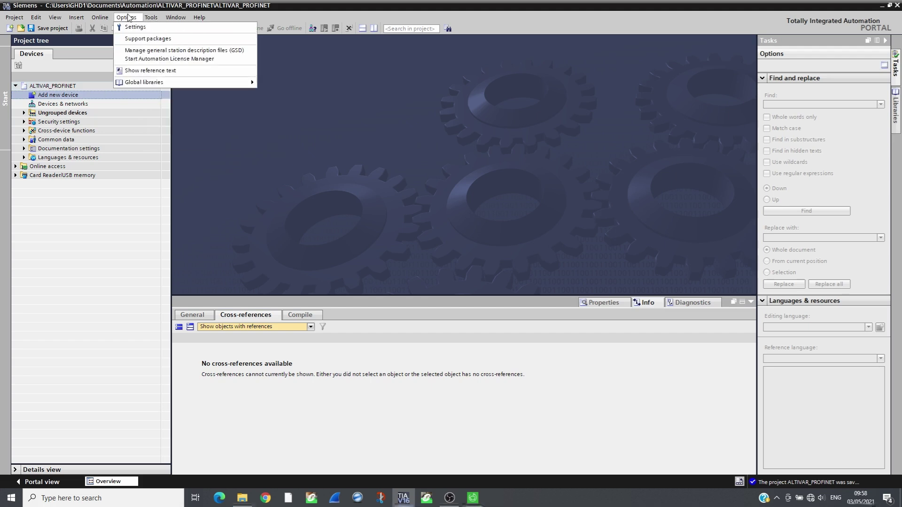
click(140, 50)
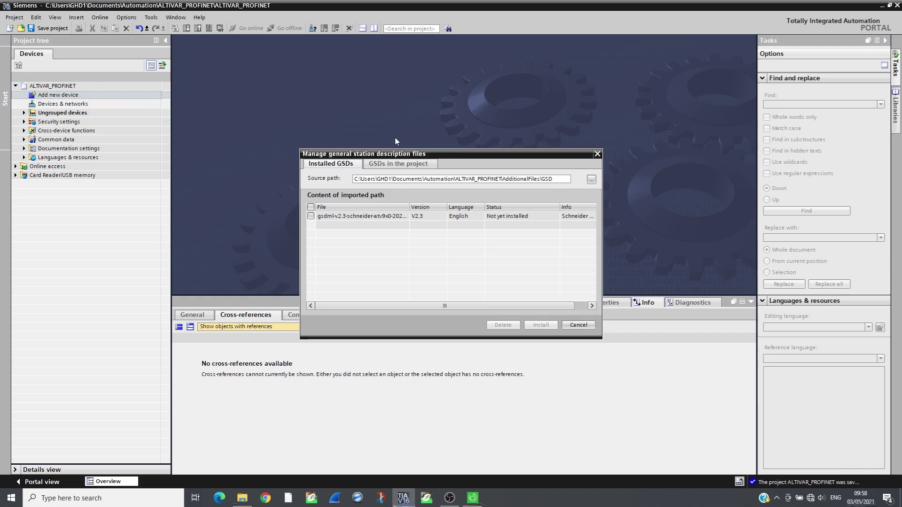
click(591, 180)
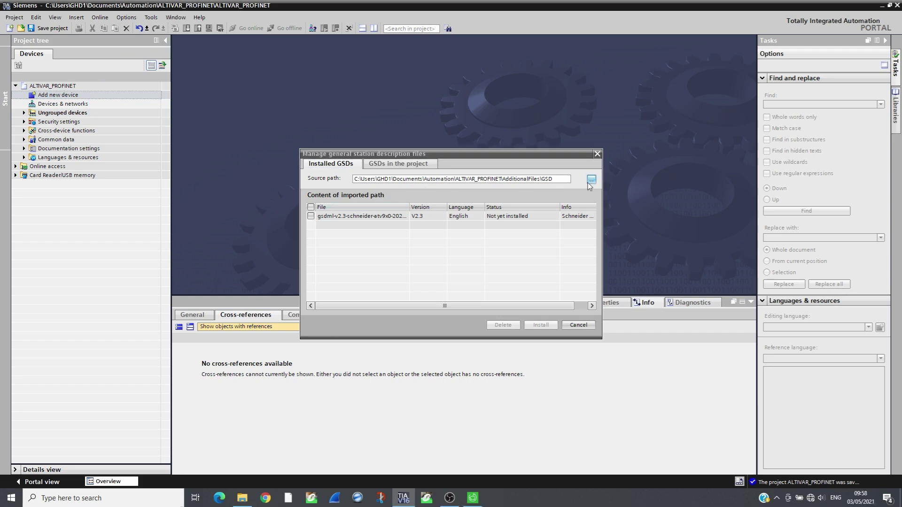
click(340, 280)
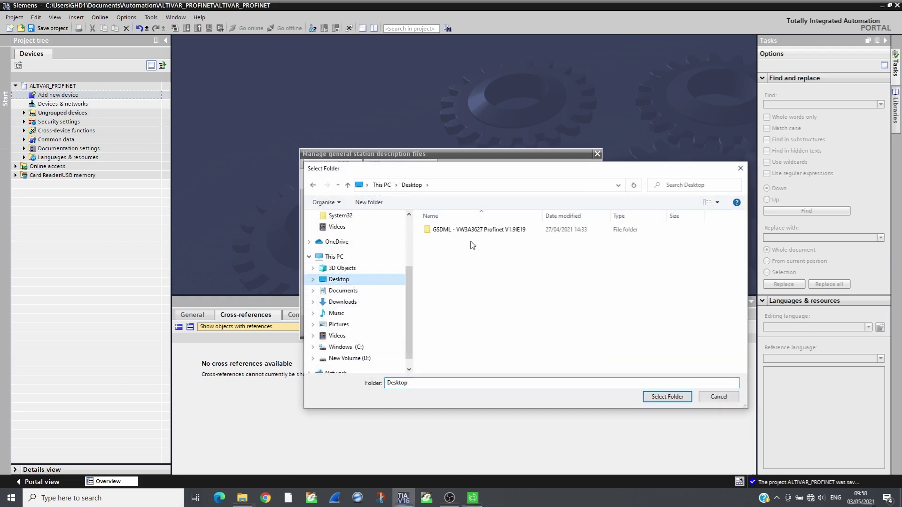
click(481, 236)
double_click(482, 237)
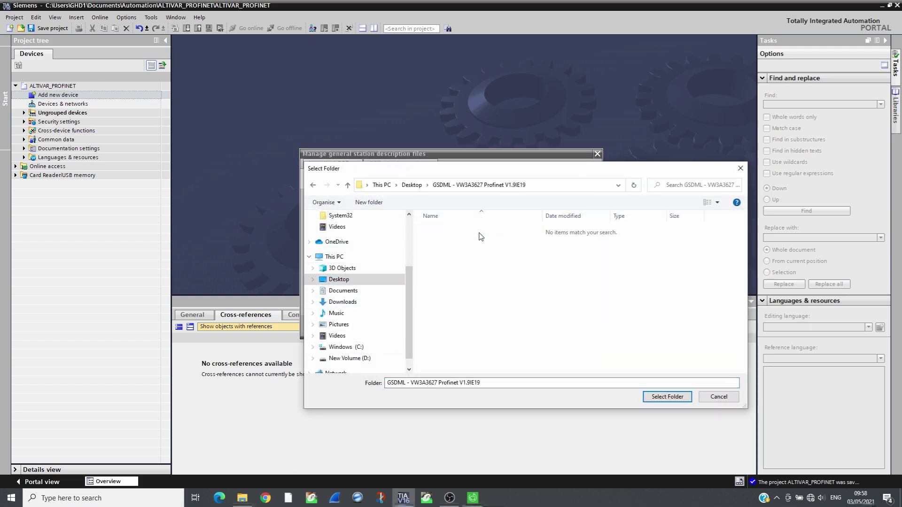
click(661, 398)
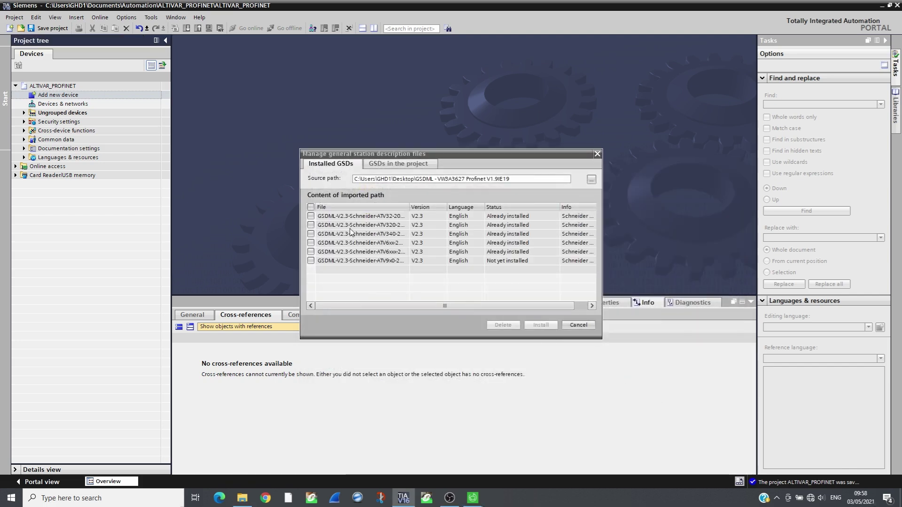
- Install all six GSDML files from that folder and close the installation result
click(311, 207)
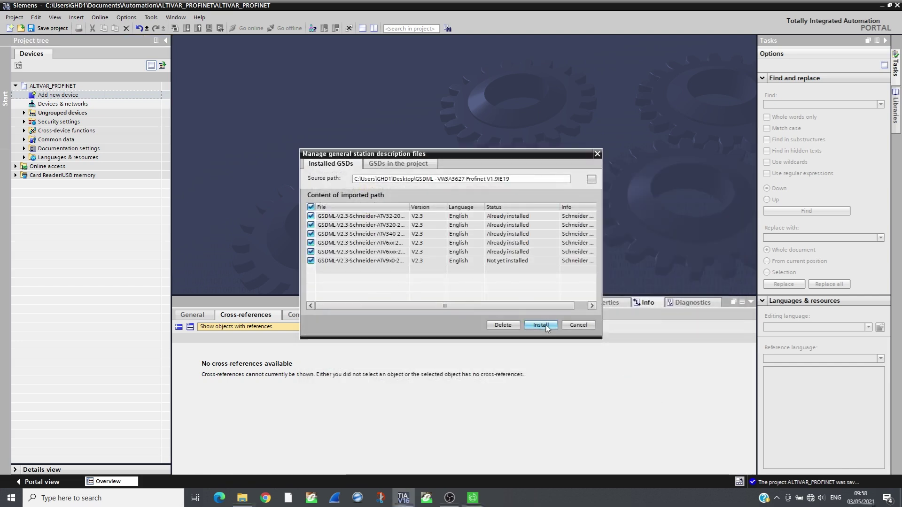
click(546, 326)
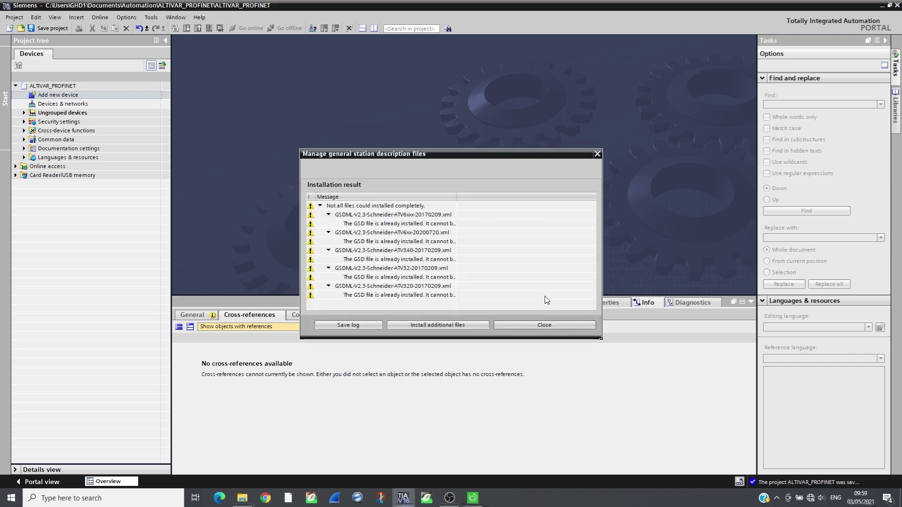
click(519, 329)
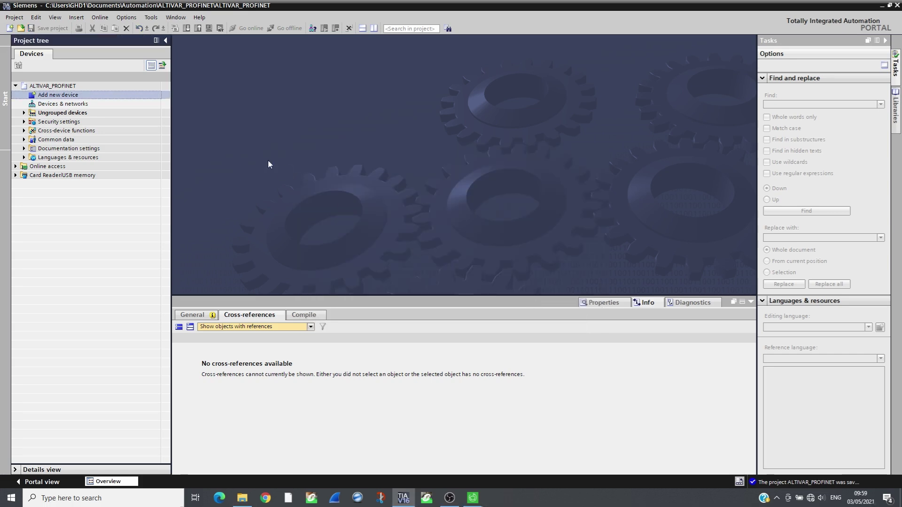
- Add PLC_1, a CPU 1516-3 PN/DP (6ES7 516-3AN02-0AB0, V2.8), to the project
double_click(52, 96)
click(365, 152)
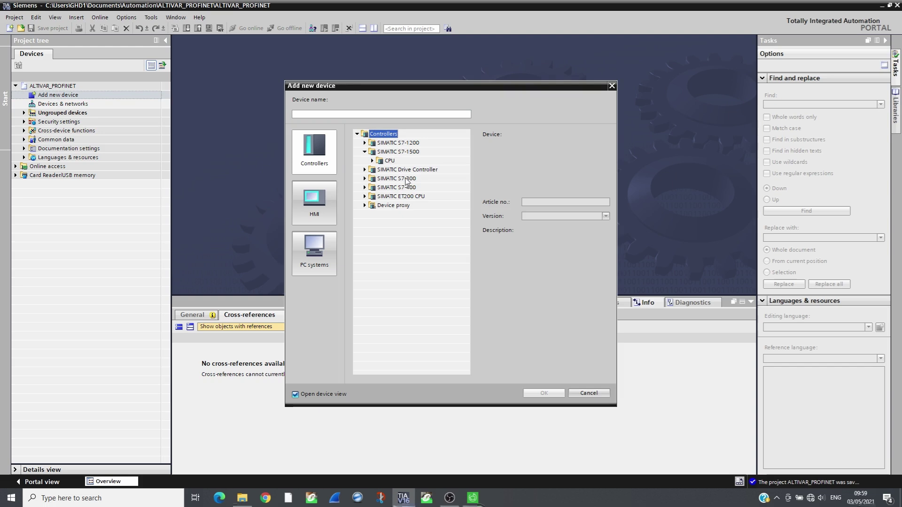
click(372, 161)
click(403, 188)
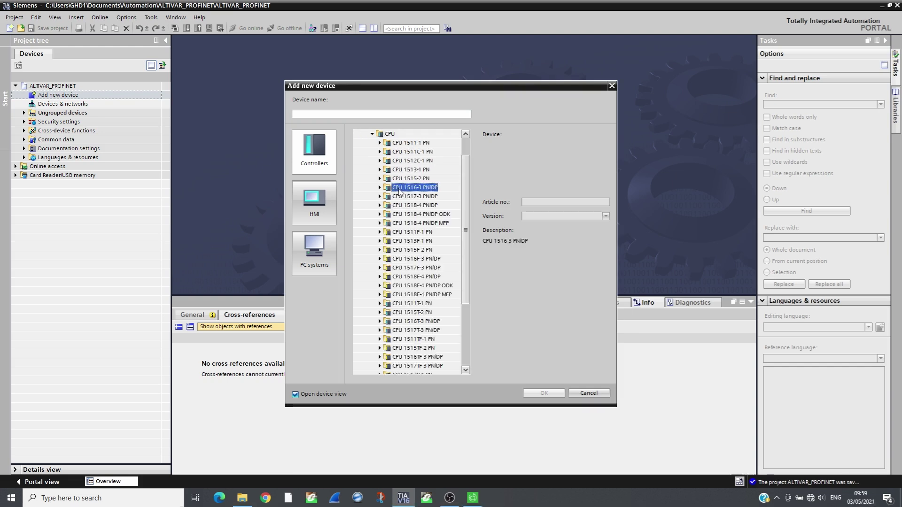
click(380, 187)
click(420, 215)
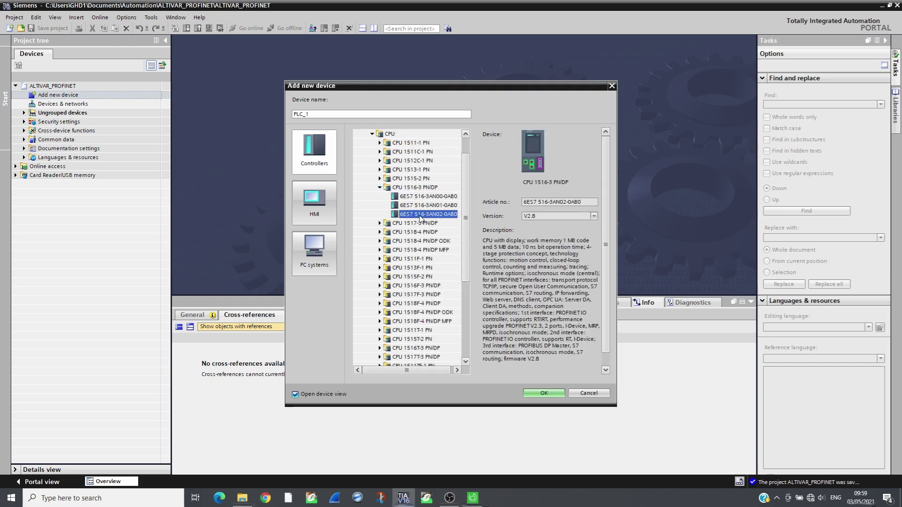
click(545, 394)
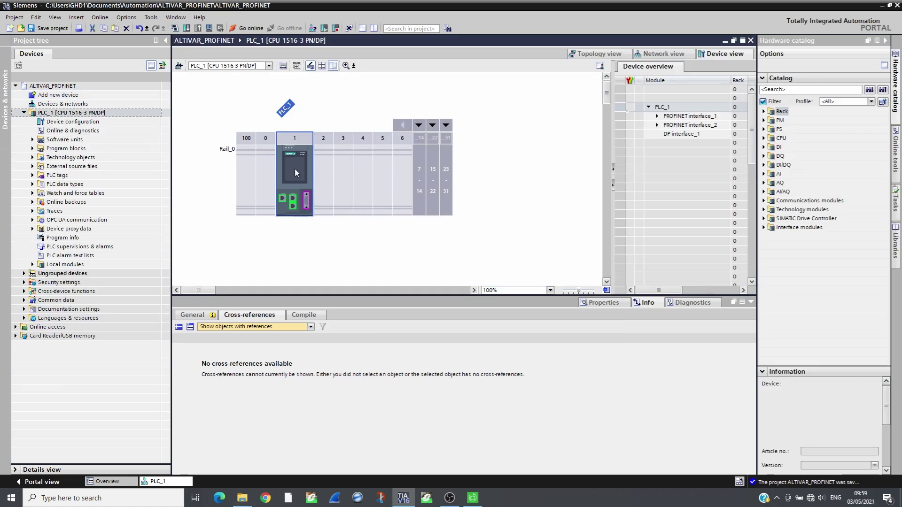
- Check PLC_1's PROFINET interface: IP address 192.168.0.1, subnet mask 255.255.255.0
click(296, 169)
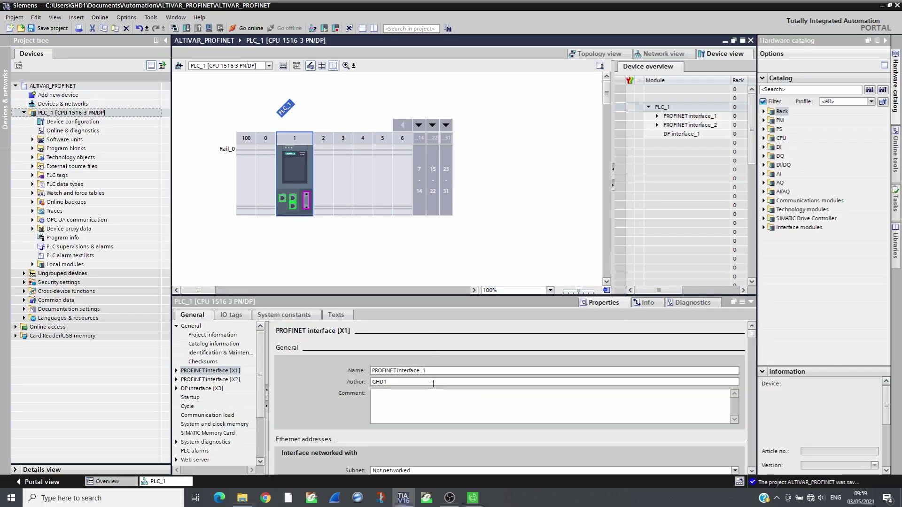
scroll(434, 384, down, 3)
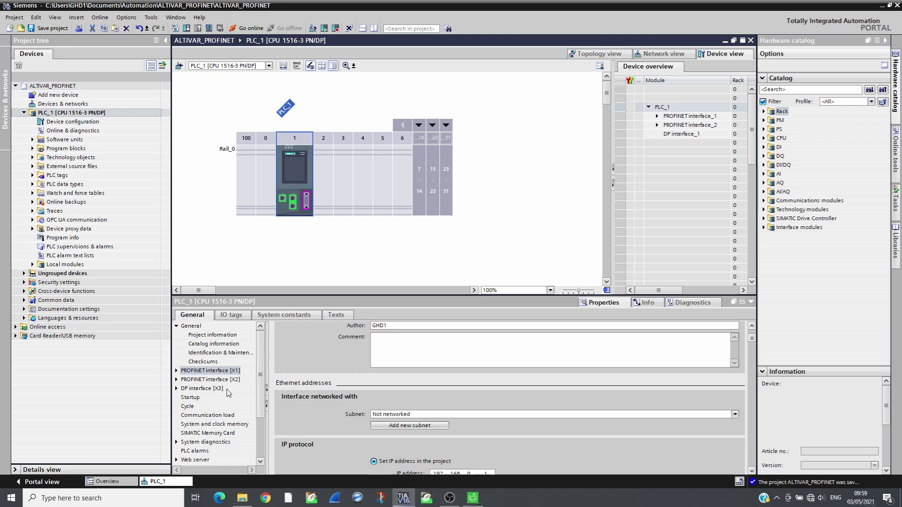
scroll(460, 385, down, 2)
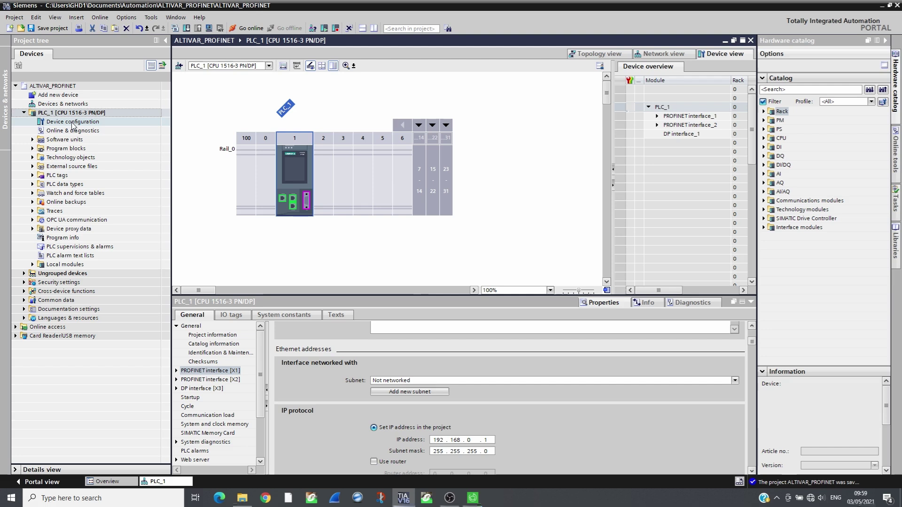
- Place an ATV930 from Other field devices > PROFINET IO > Drives > Schneider Electric > ATV9x0 into the network
click(650, 55)
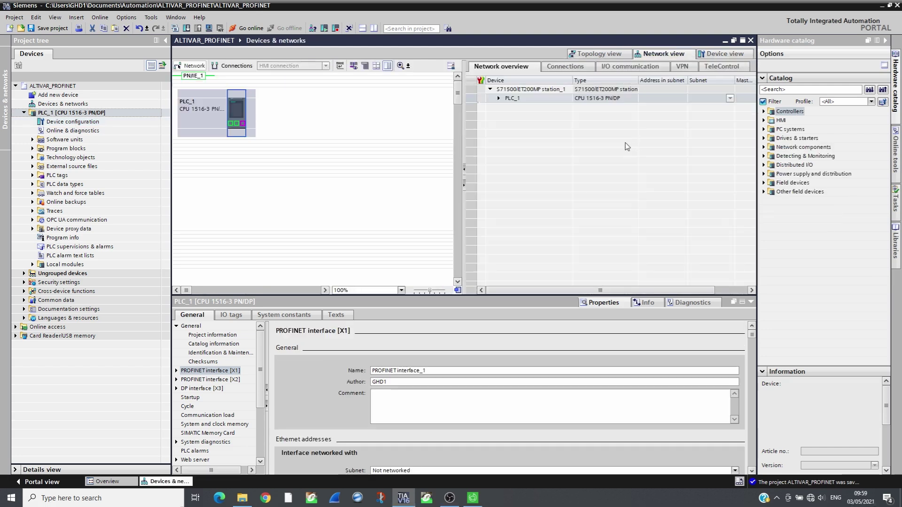
click(763, 192)
click(771, 210)
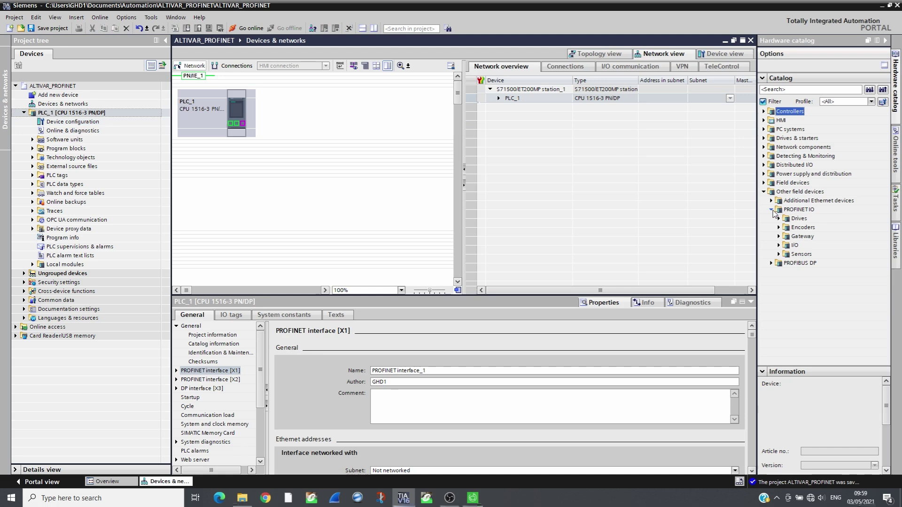
click(779, 218)
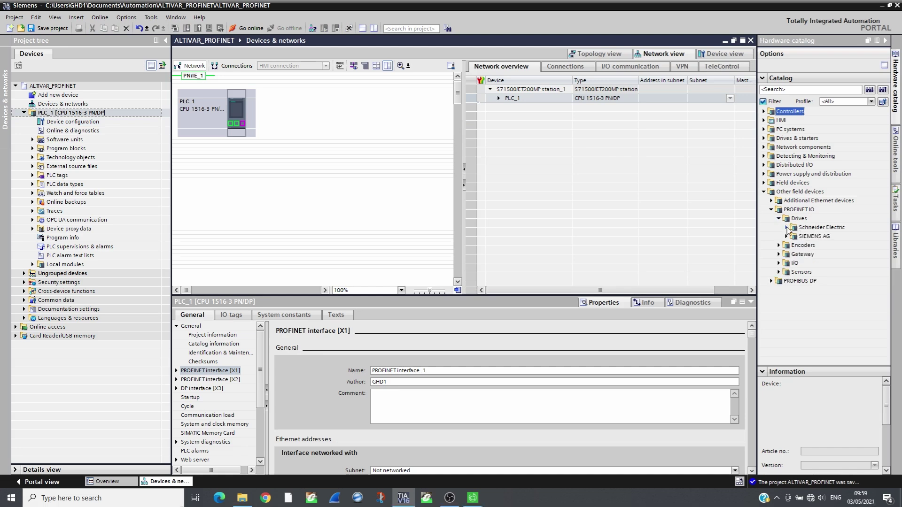
click(787, 228)
click(794, 281)
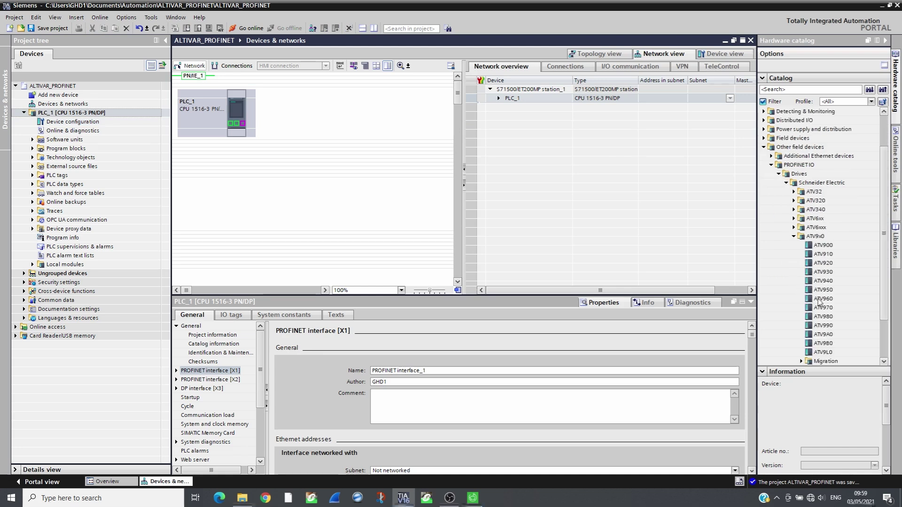
click(823, 273)
drag(823, 273, 403, 165)
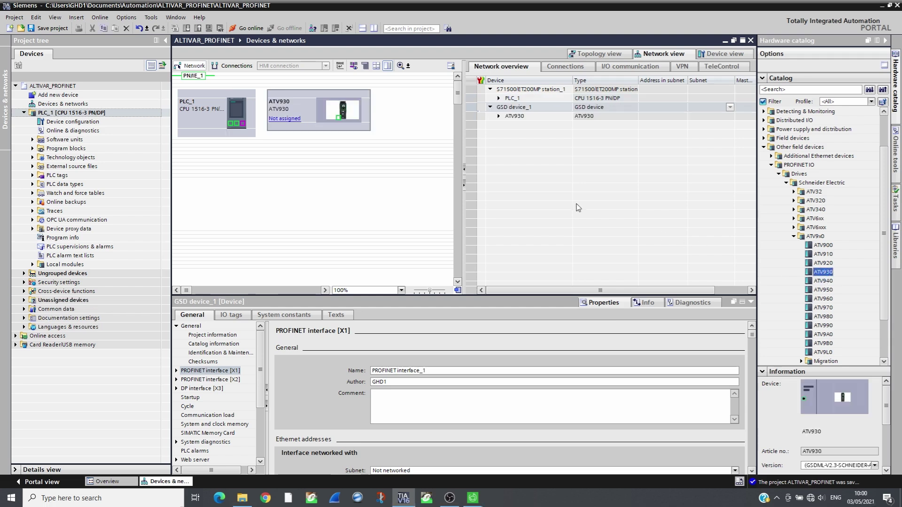
- Assign the ATV930 to PLC_1's PROFINET IO-System and open its device view
click(293, 120)
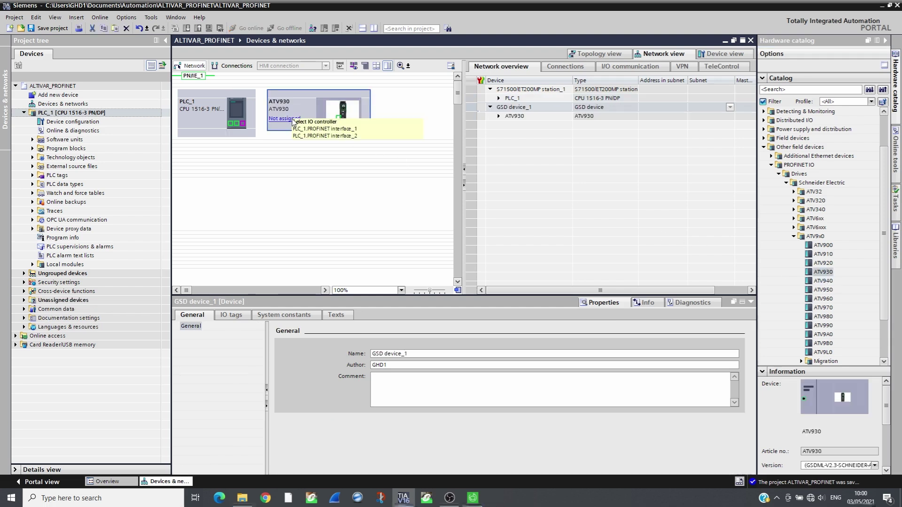
click(310, 134)
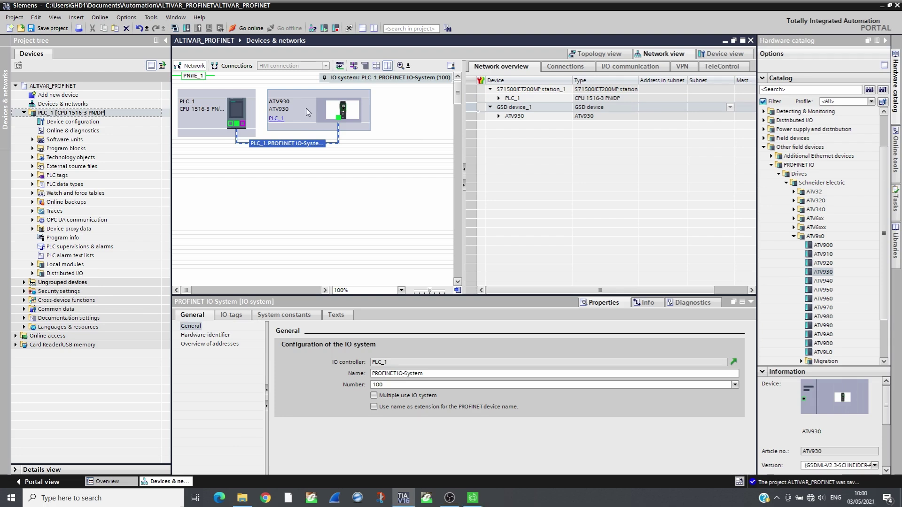
double_click(306, 108)
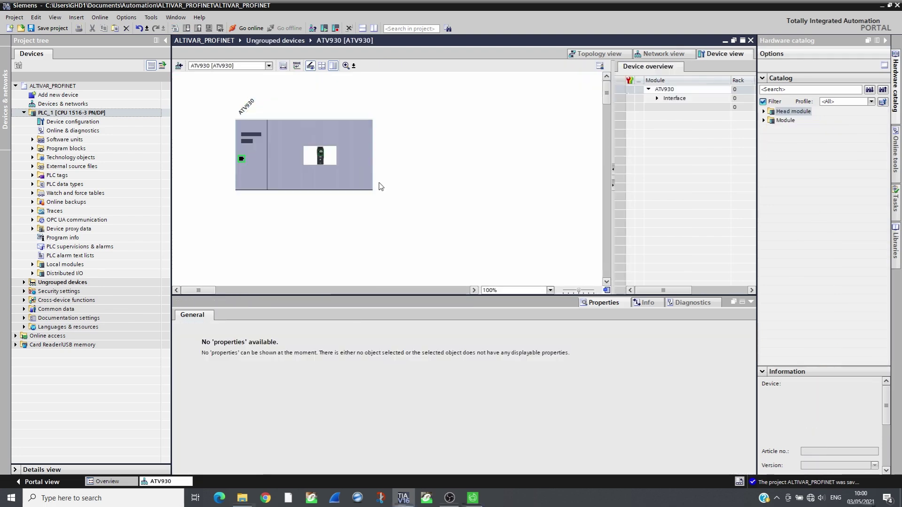
- Insert Telegram 100 (4PKW2PZD) into the ATV930 and list its IO tags %IW0–%IW10, %QW0–%QW10
click(243, 160)
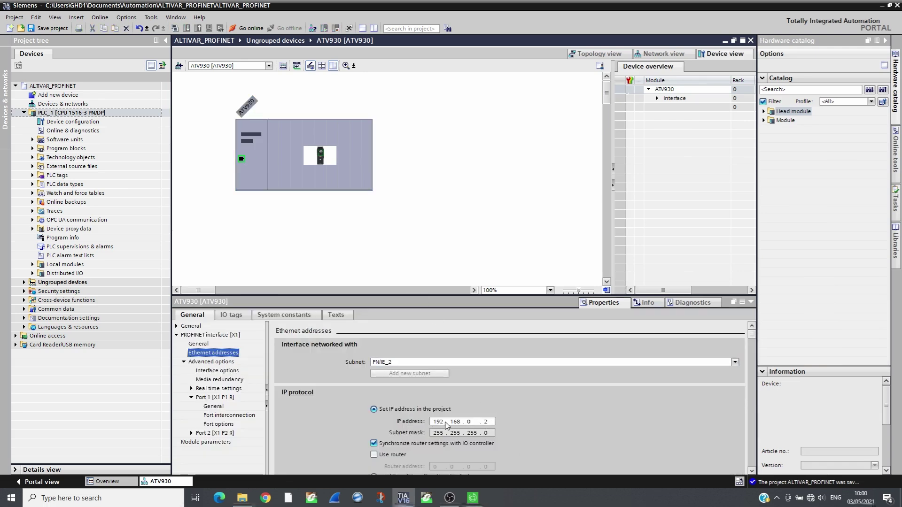
scroll(447, 426, down, 3)
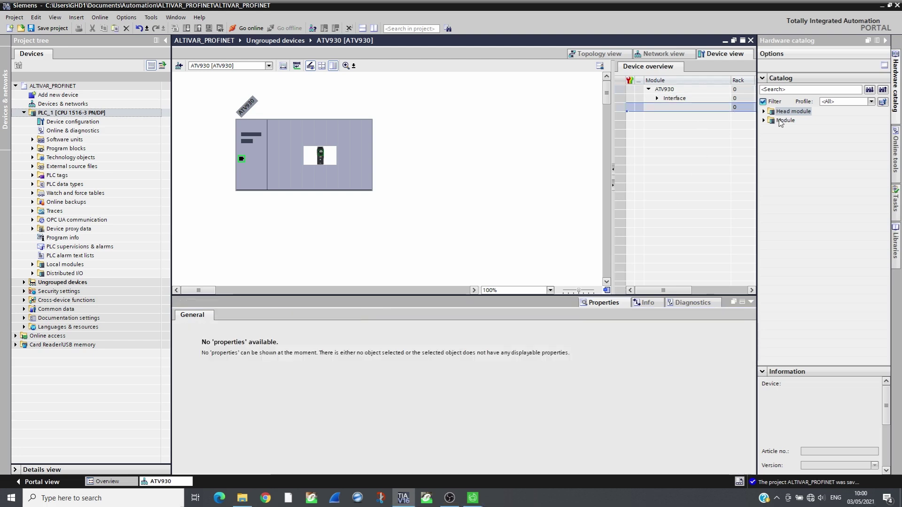
click(764, 120)
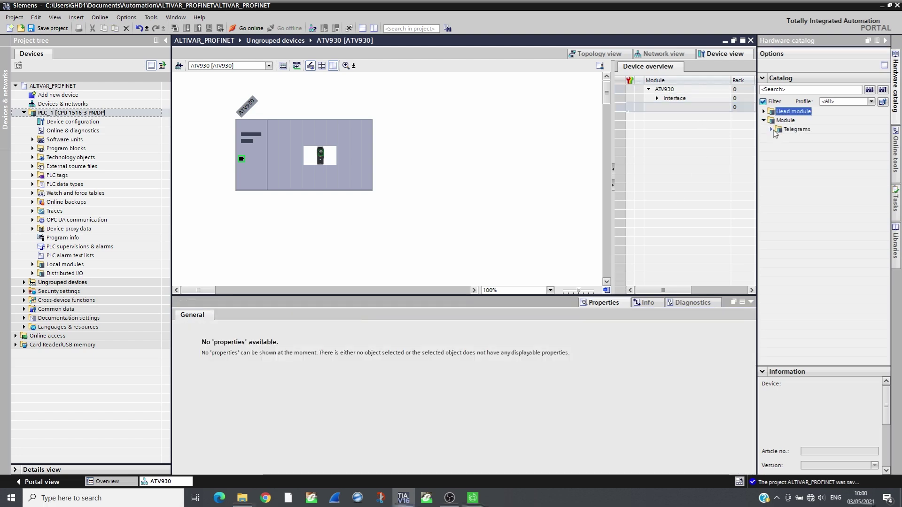
click(772, 130)
double_click(812, 147)
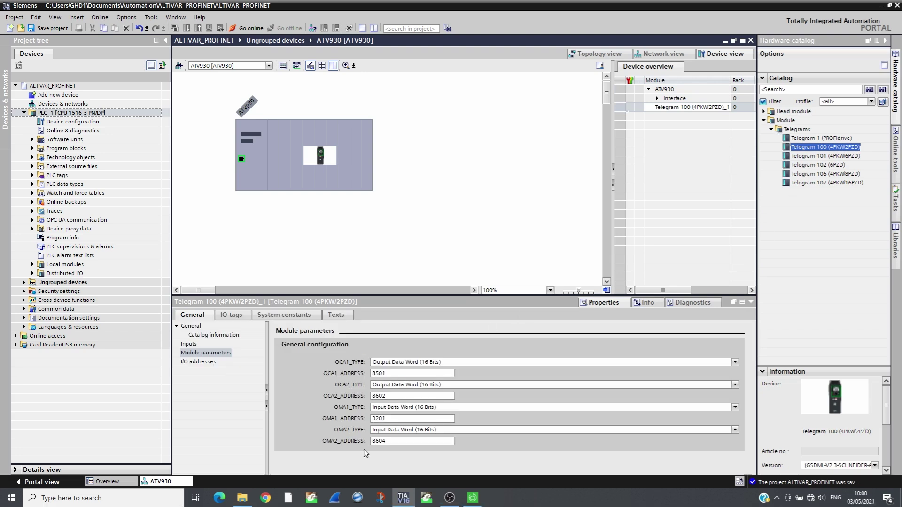
click(237, 316)
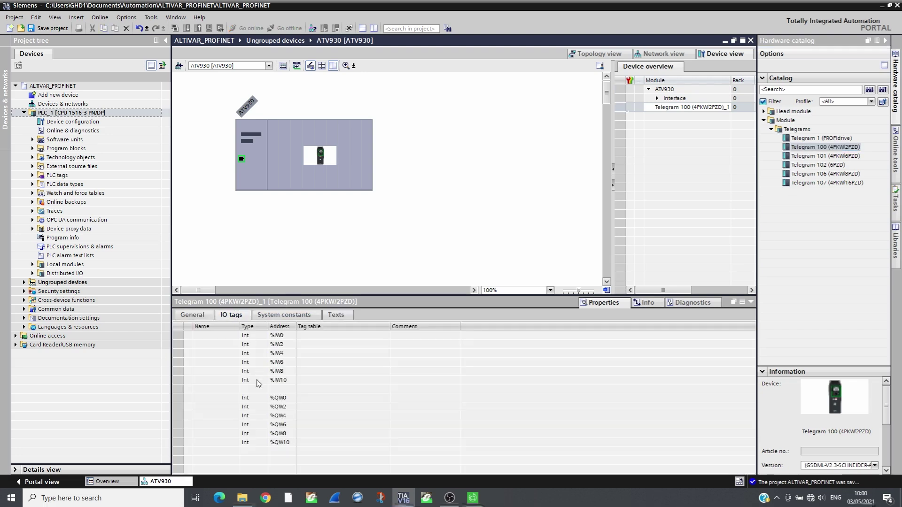
- Name the input tags ETA at %IW8 and RFRD at %IW10
double_click(226, 372)
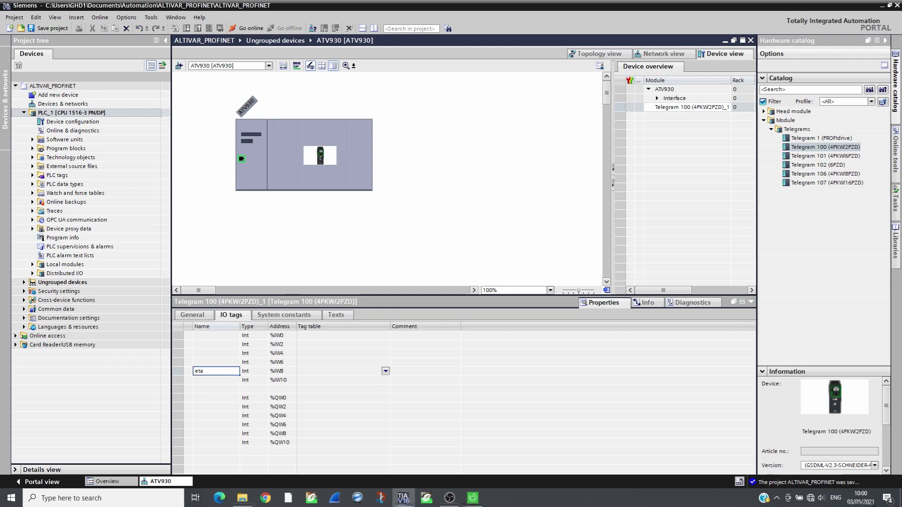
key(BackSpace)
key(BackSpace)
key(BackSpace)
text(ETA)
key(Return)
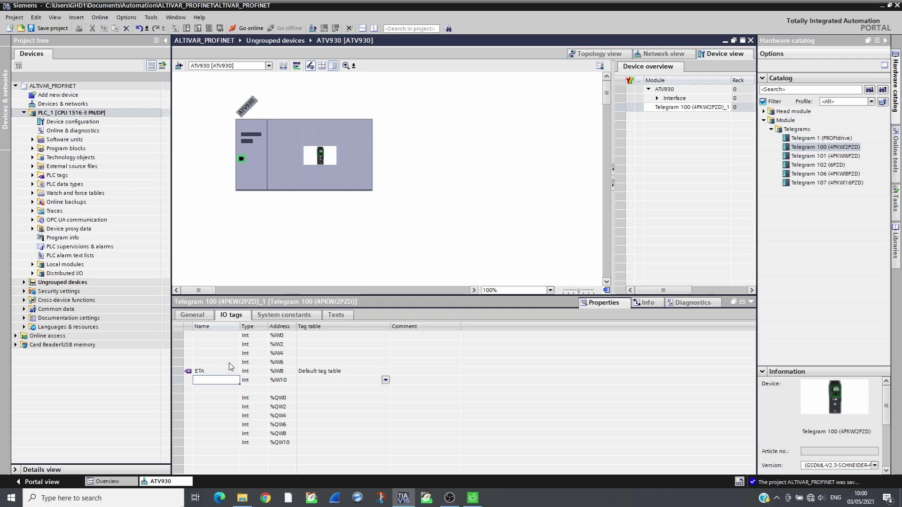
text(RFRD)
key(Return)
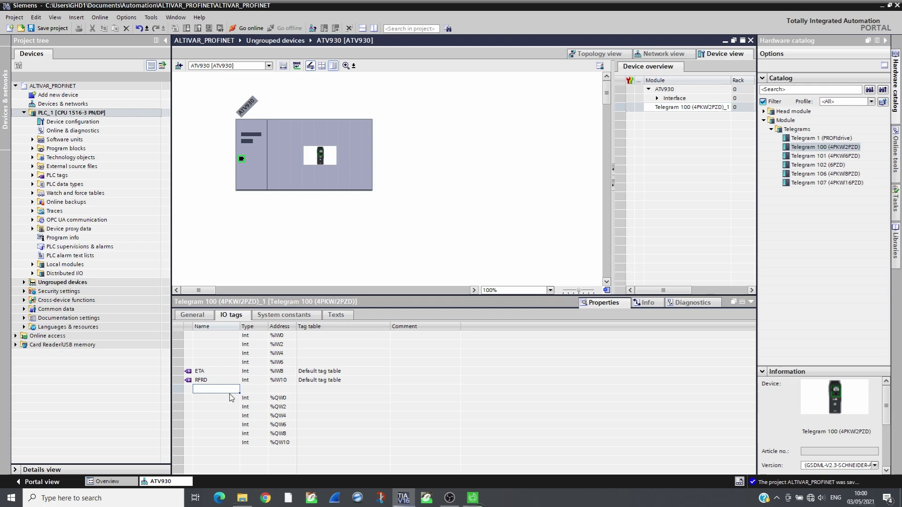
- Name the output tags CMD at %QW8 and LFRD at %QW10
click(216, 434)
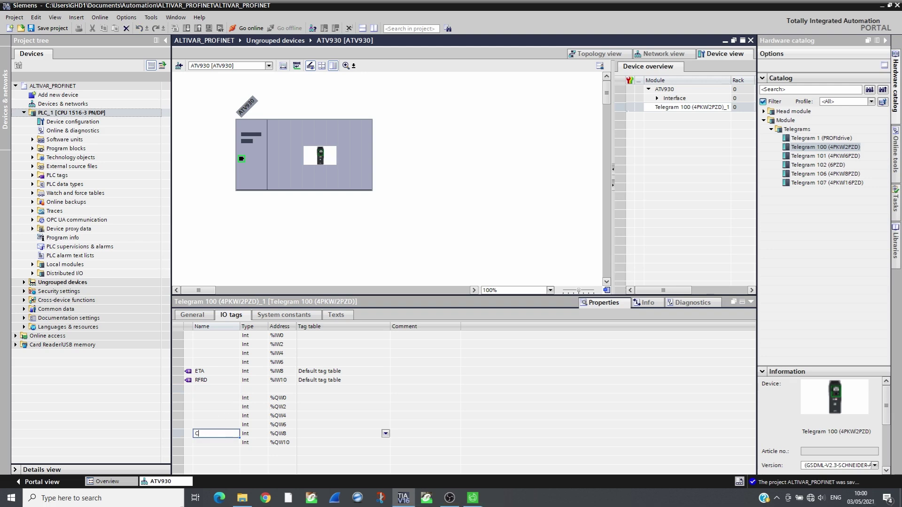
key(Return)
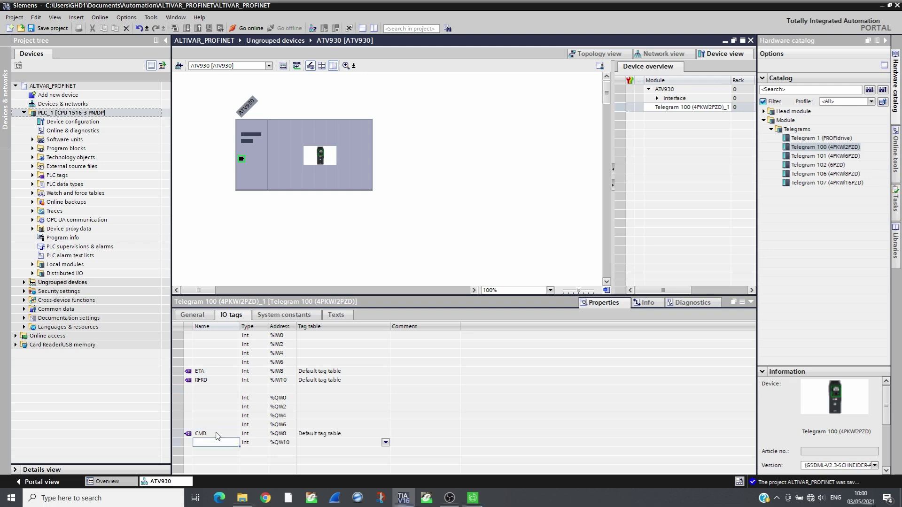
text(LFRD)
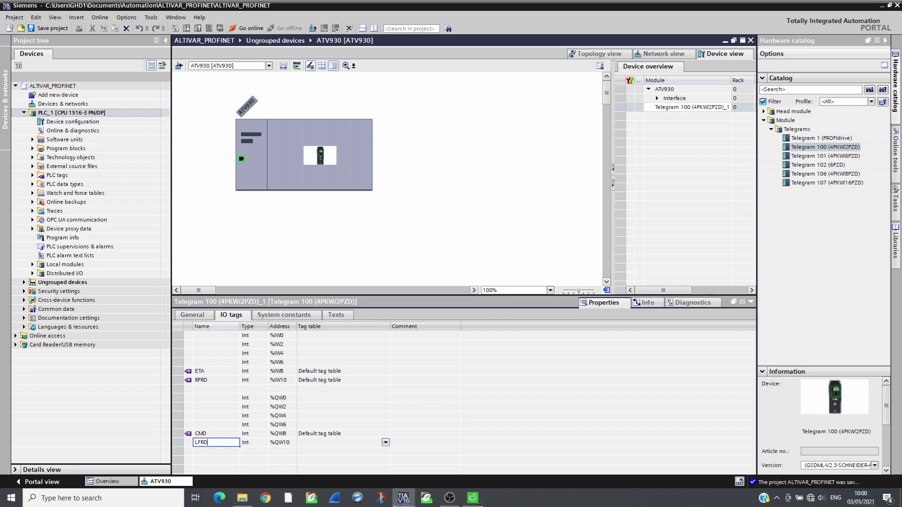
key(Return)
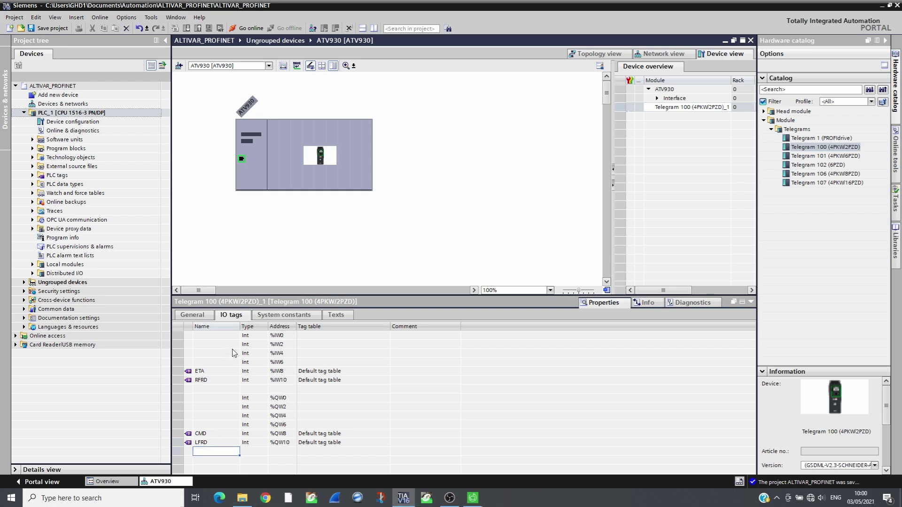
- Find the ATV930 on the network, assign it the device name atv930, and close the dialog
right_click(314, 163)
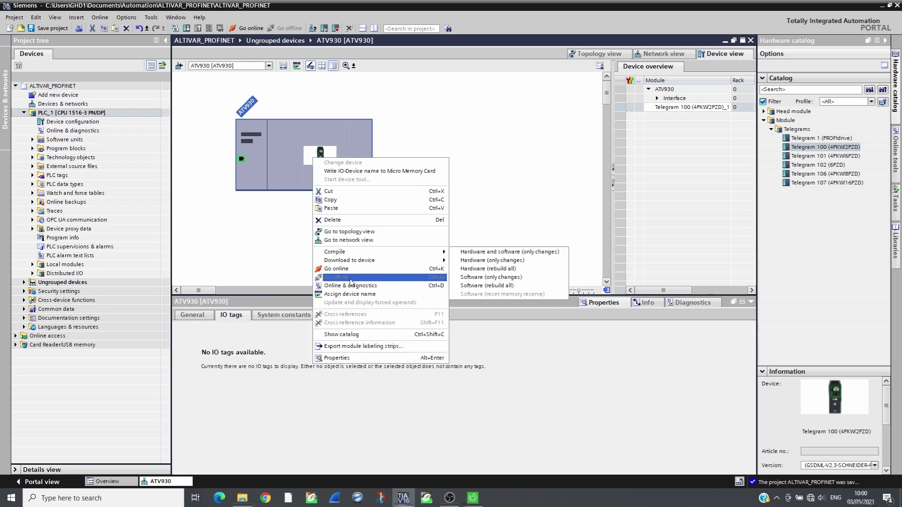
click(350, 295)
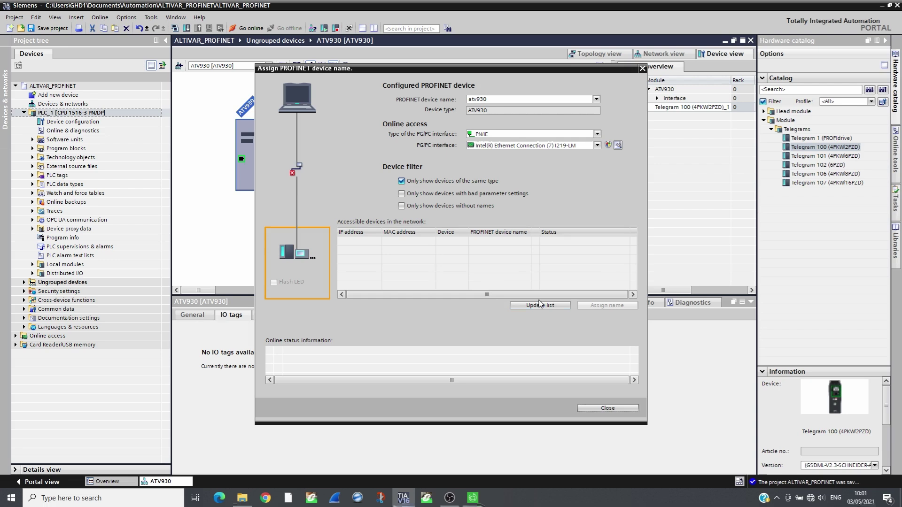
click(537, 306)
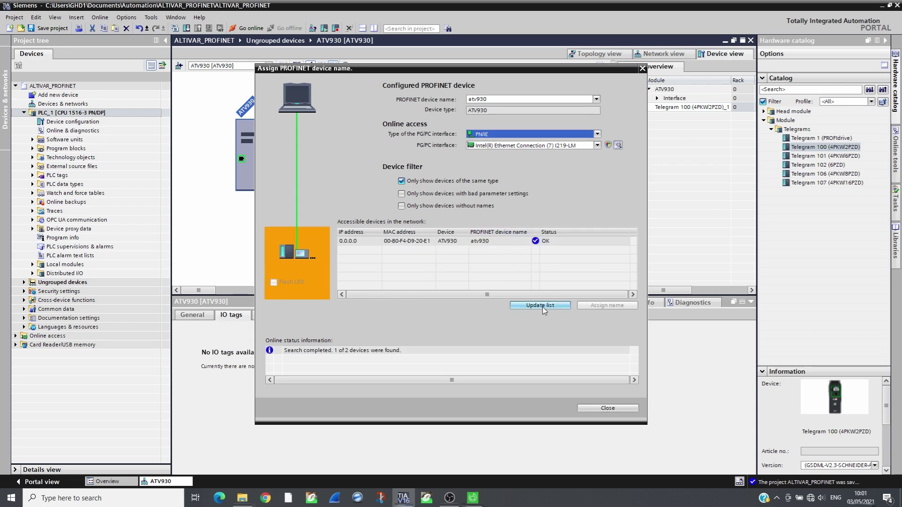
click(501, 241)
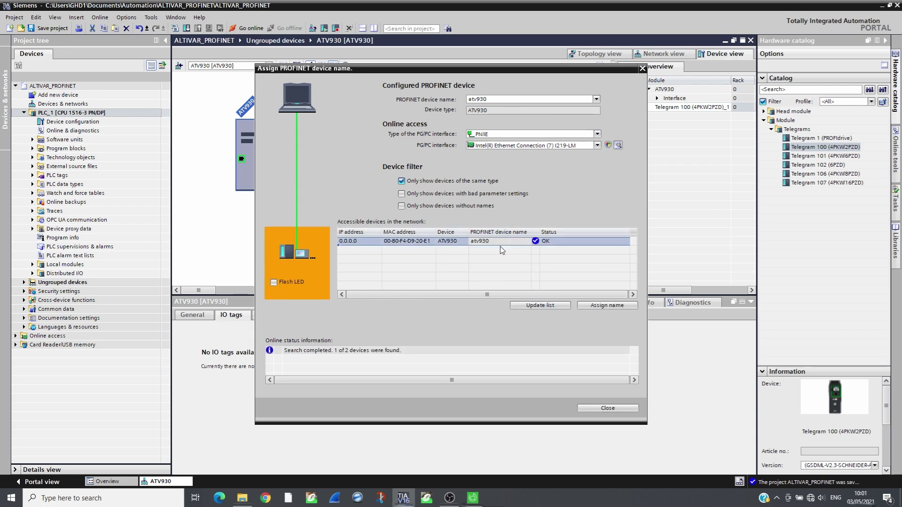
click(596, 305)
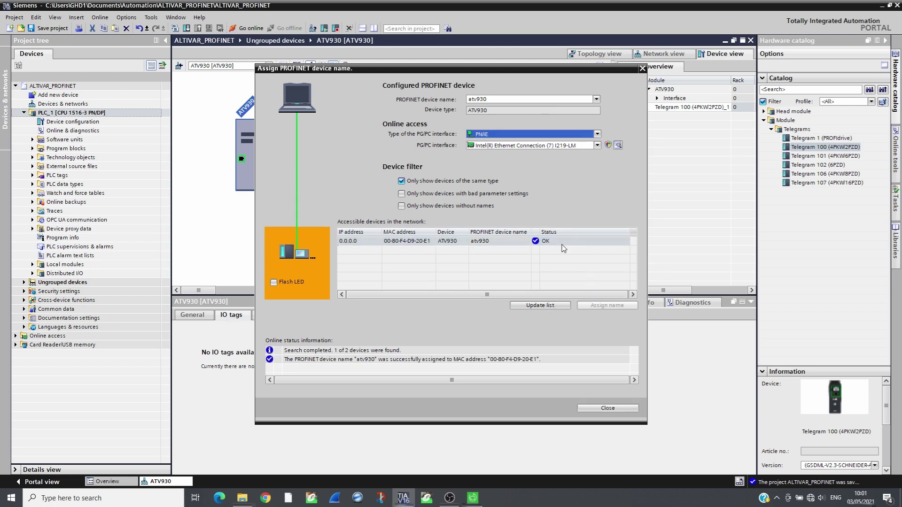
click(627, 409)
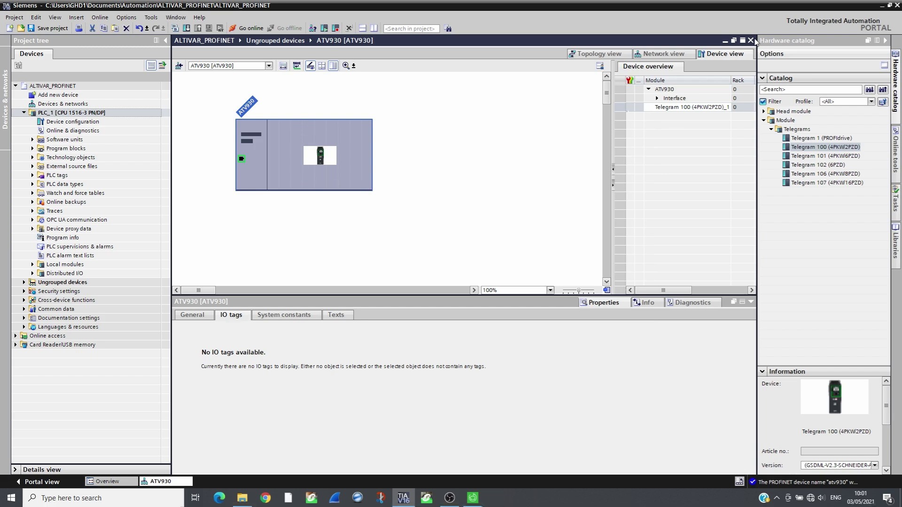
- Download PLC_1 at 192.168.0.1 without synchronization, then finish and start the modules
click(751, 41)
click(109, 114)
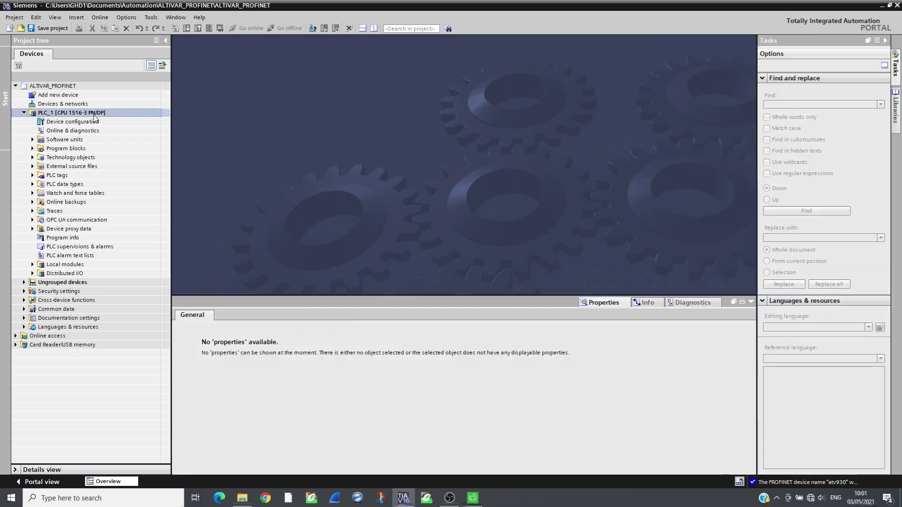
click(172, 28)
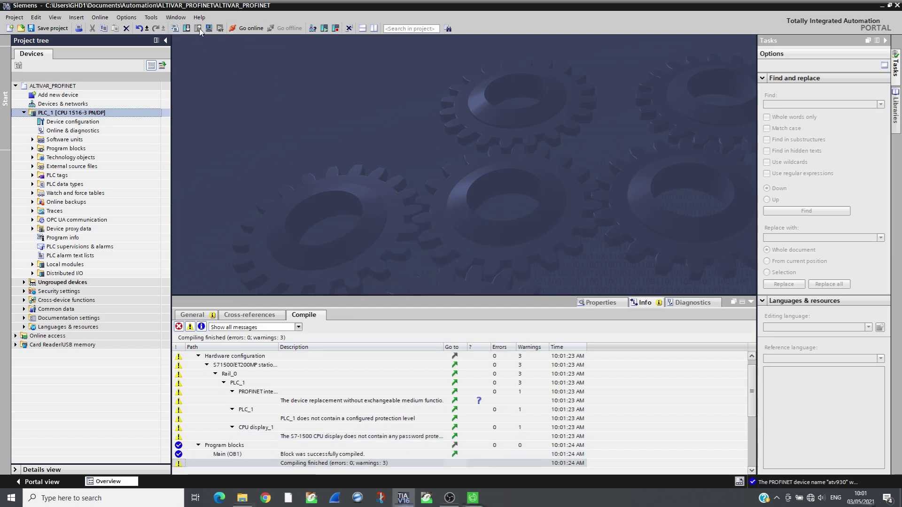
click(186, 28)
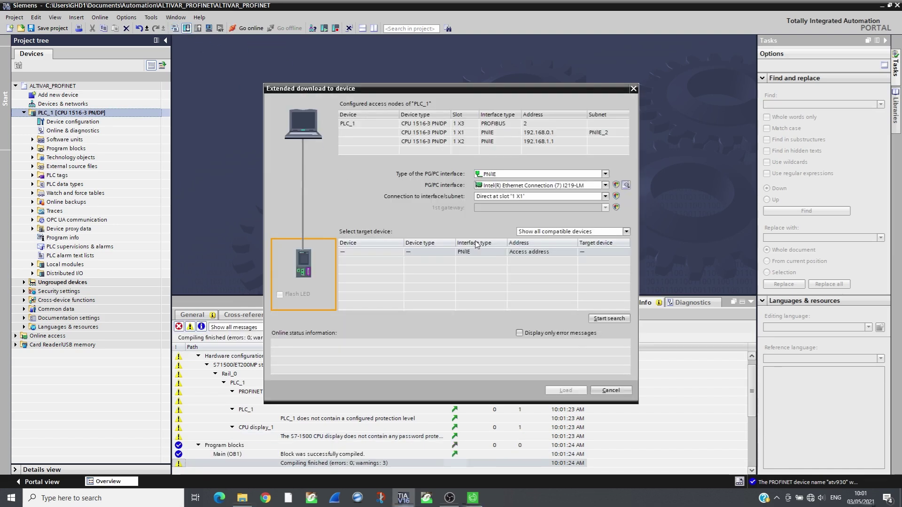
click(602, 321)
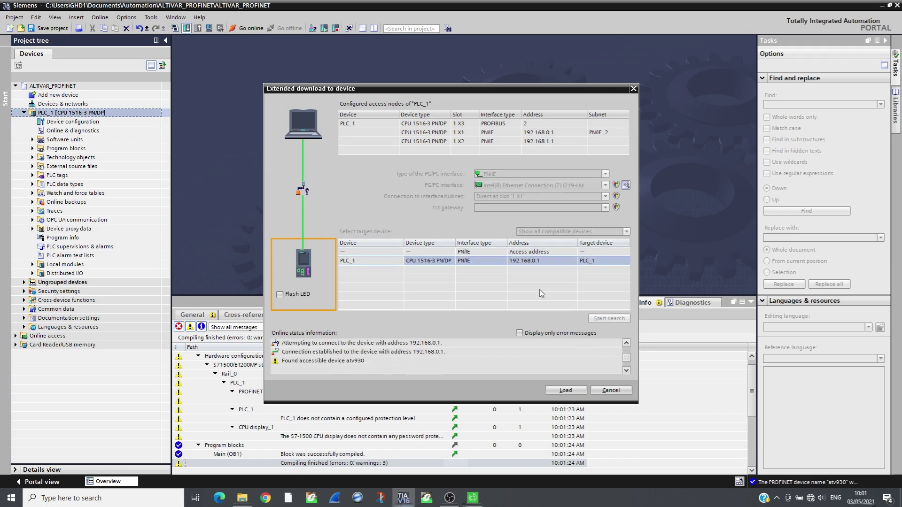
click(531, 262)
click(532, 252)
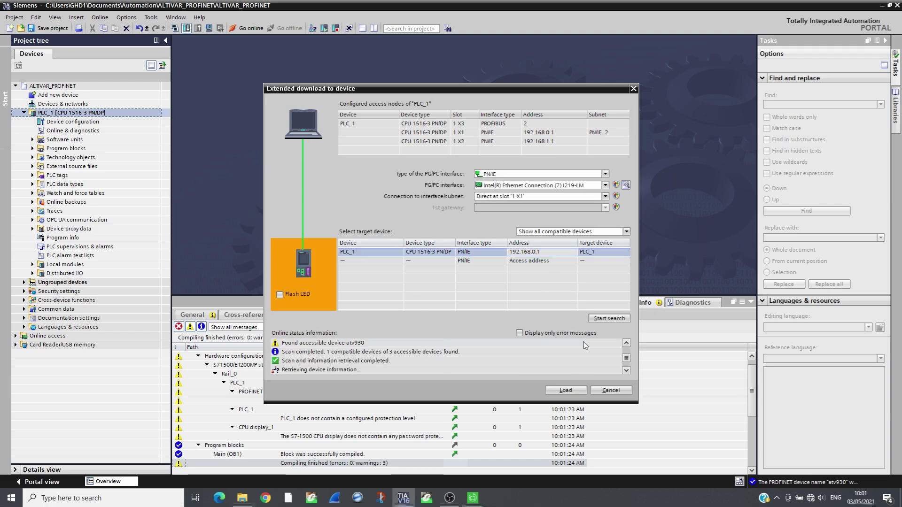
click(559, 391)
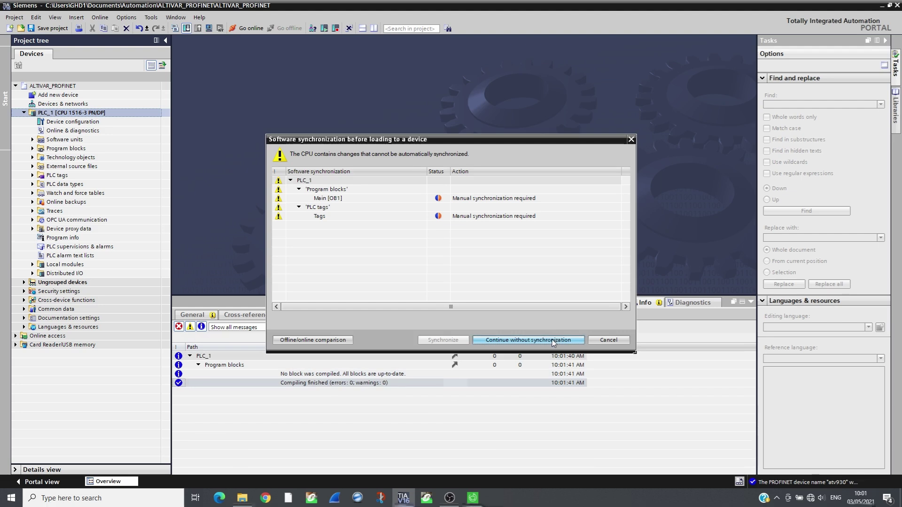
click(552, 339)
click(553, 340)
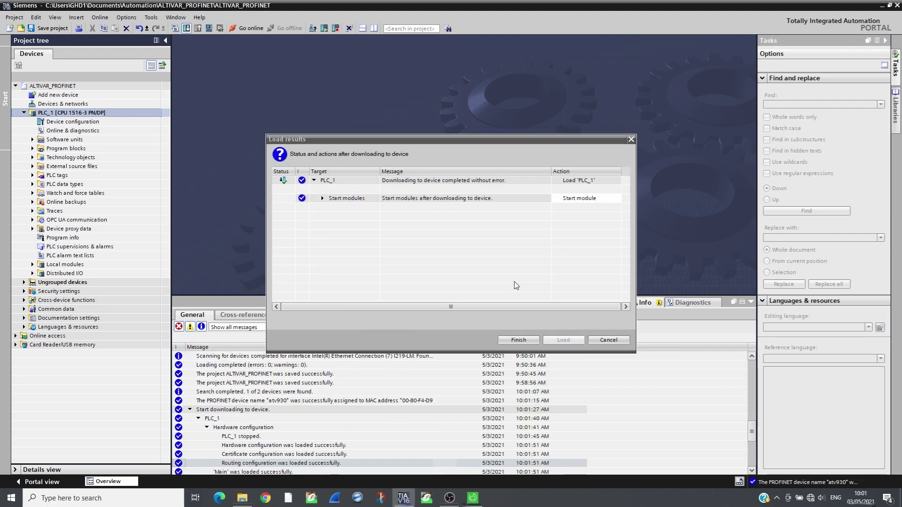
click(529, 342)
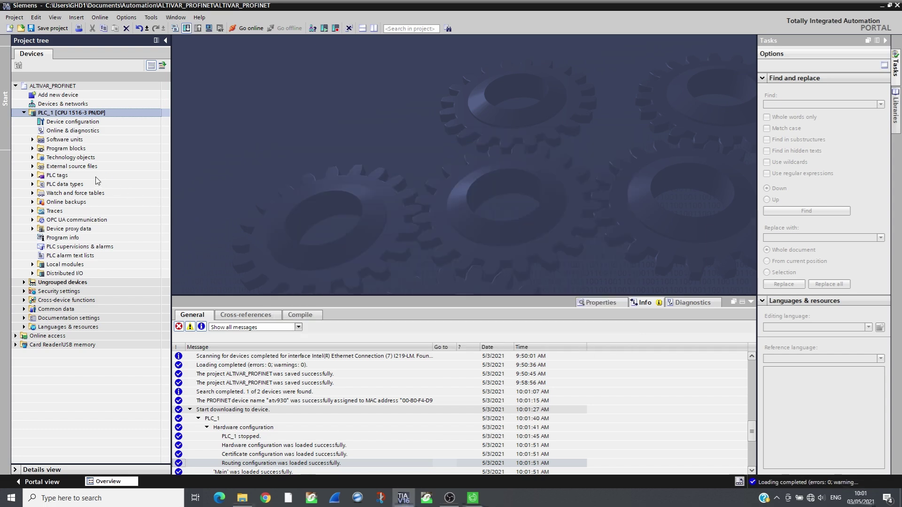
- Add Watch table_1 with tags ETA (%IW8), RFRD (%IW10), CMD (%QW8) and LFRD (%QW10)
click(33, 193)
double_click(58, 202)
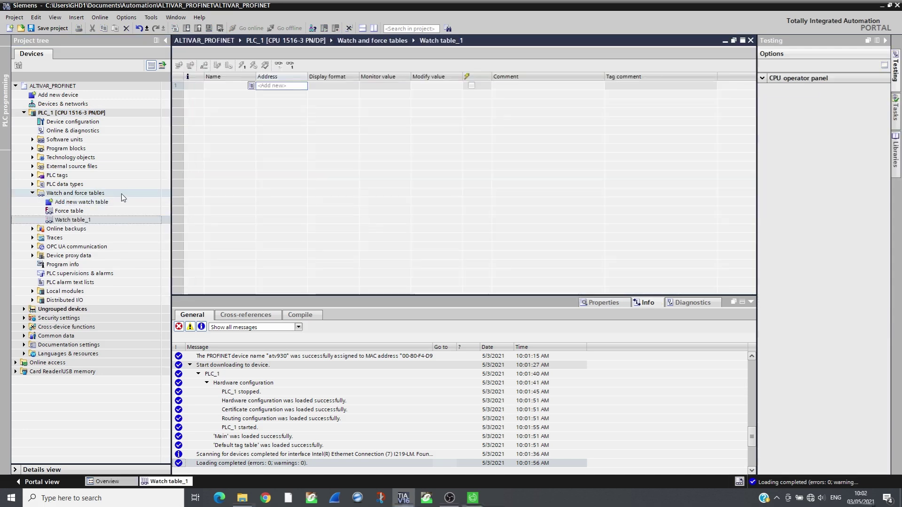
click(239, 88)
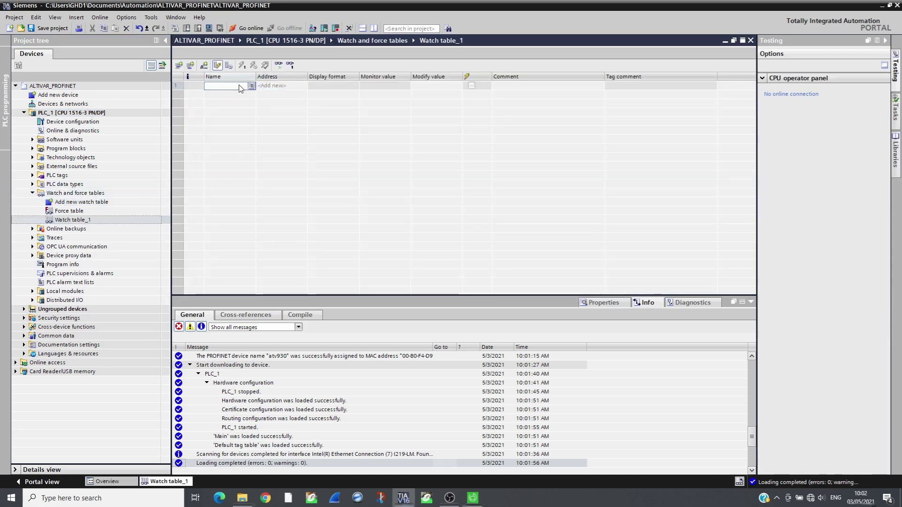
click(251, 88)
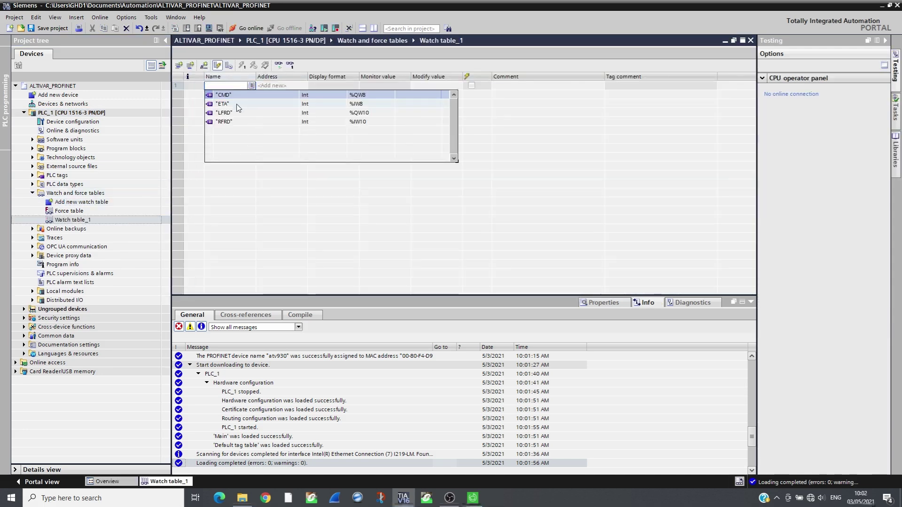
click(245, 103)
click(246, 96)
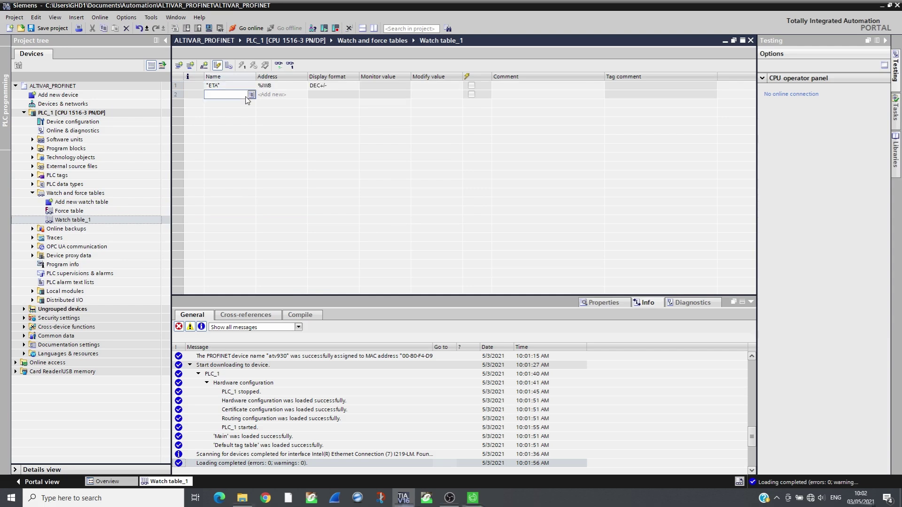
click(247, 87)
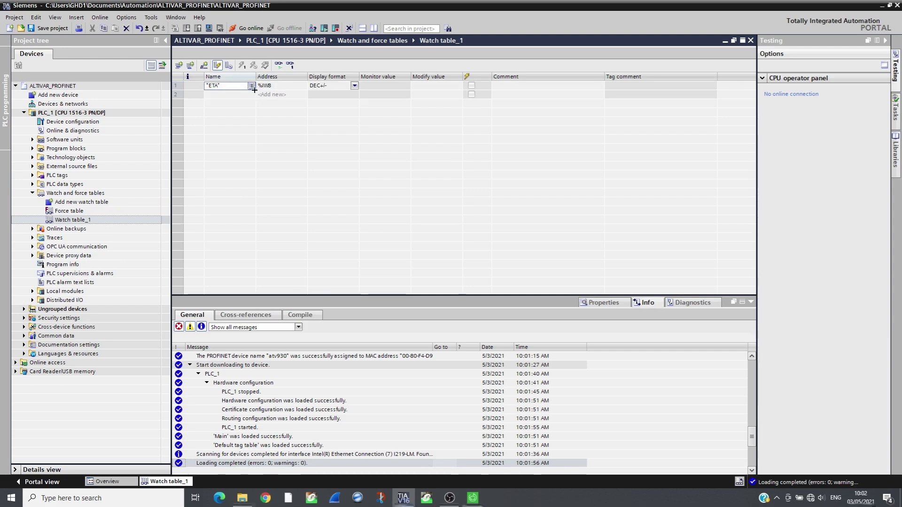
click(255, 109)
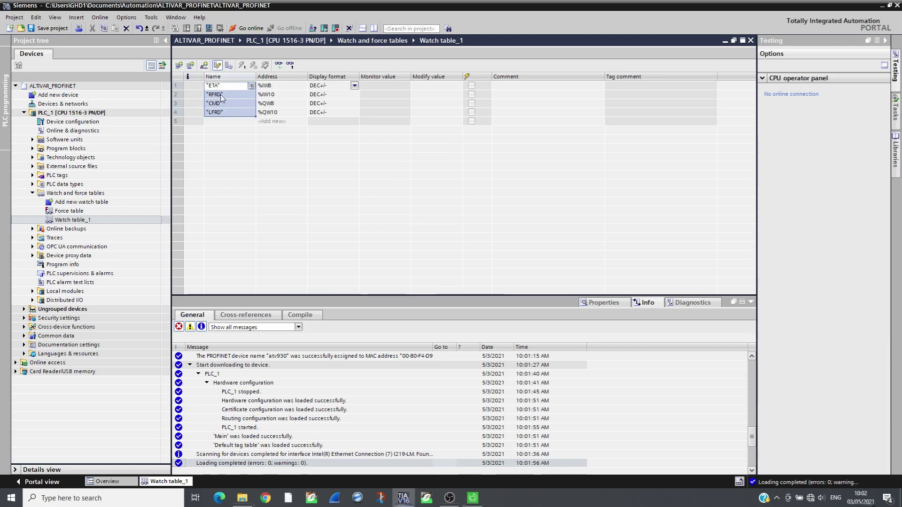
- Go online to PLC_1, monitor all tags, and write CMD 6 then CMD 7
click(243, 29)
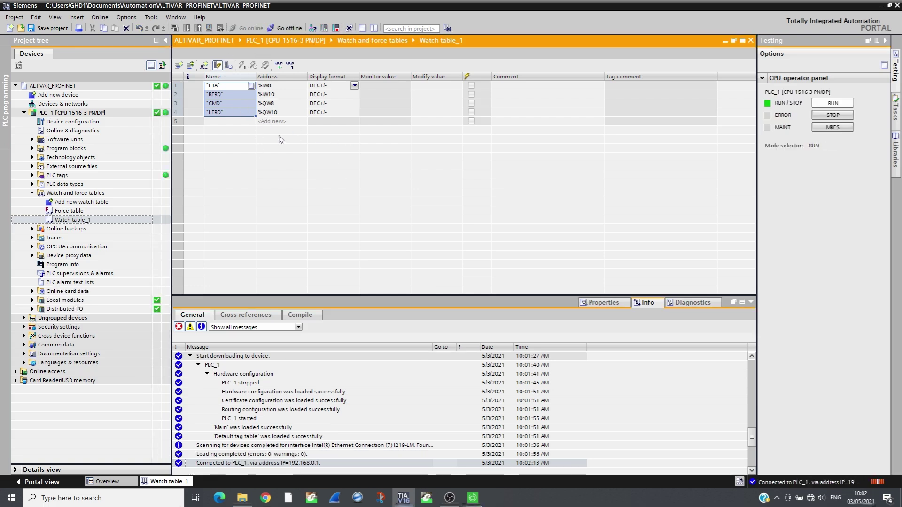
click(279, 65)
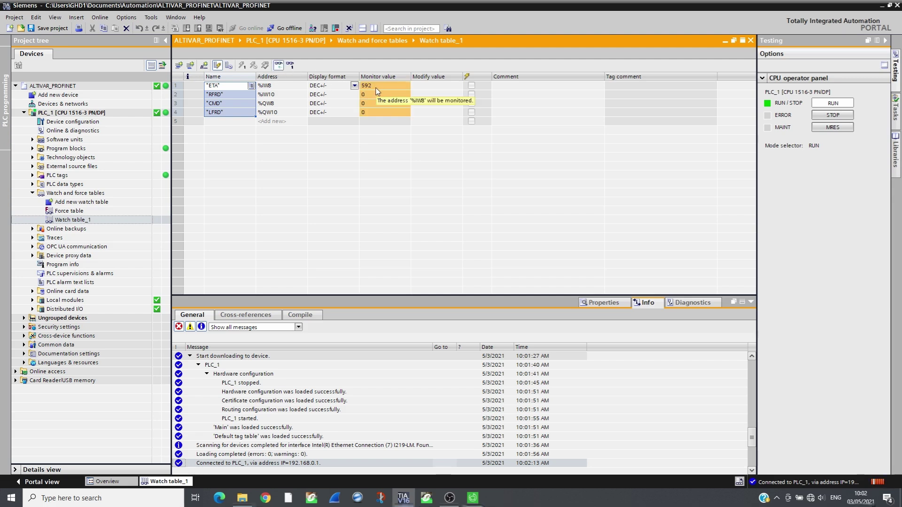
click(422, 107)
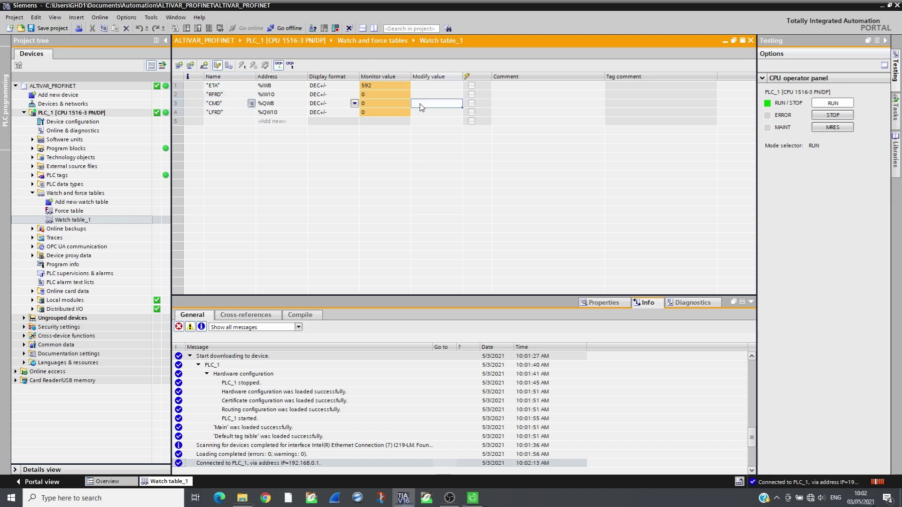
click(420, 104)
key(Return)
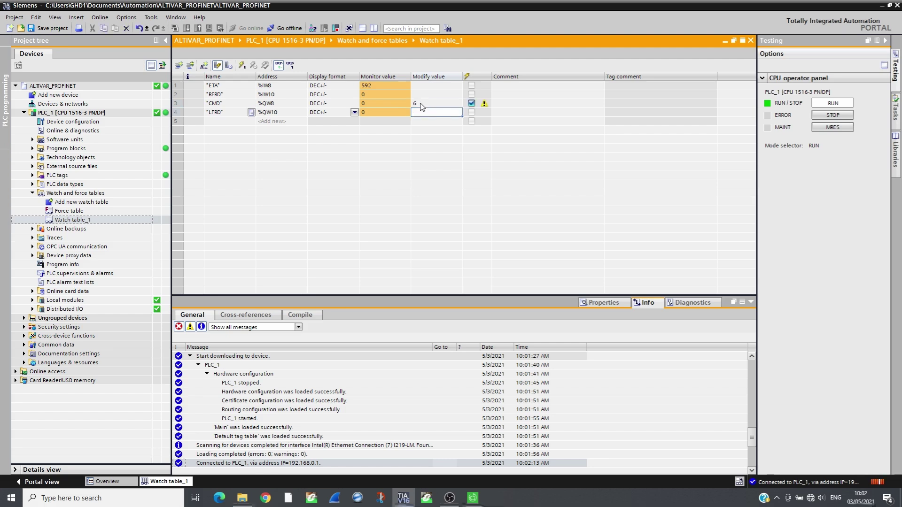
click(242, 65)
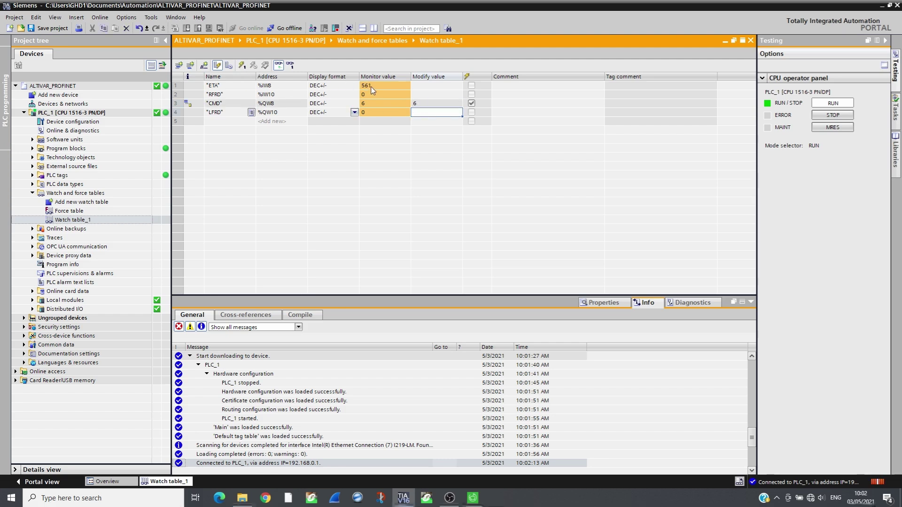
click(421, 103)
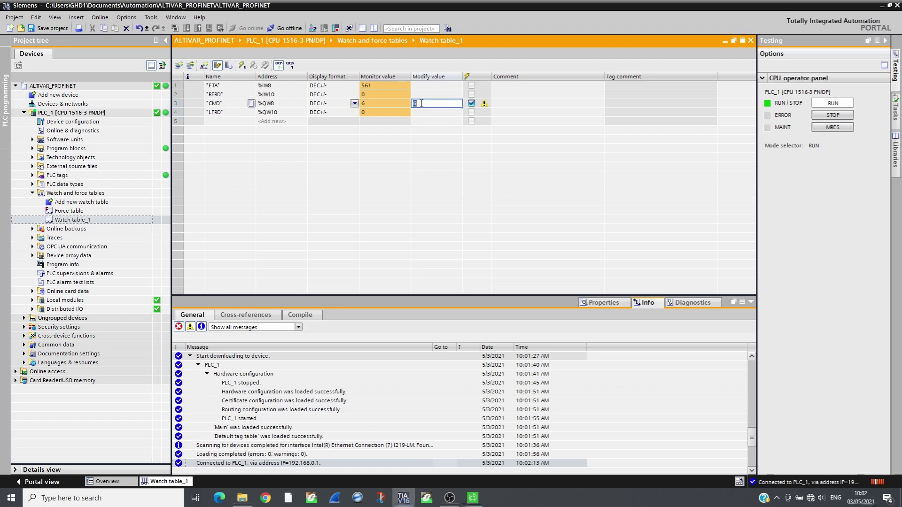
key(Return)
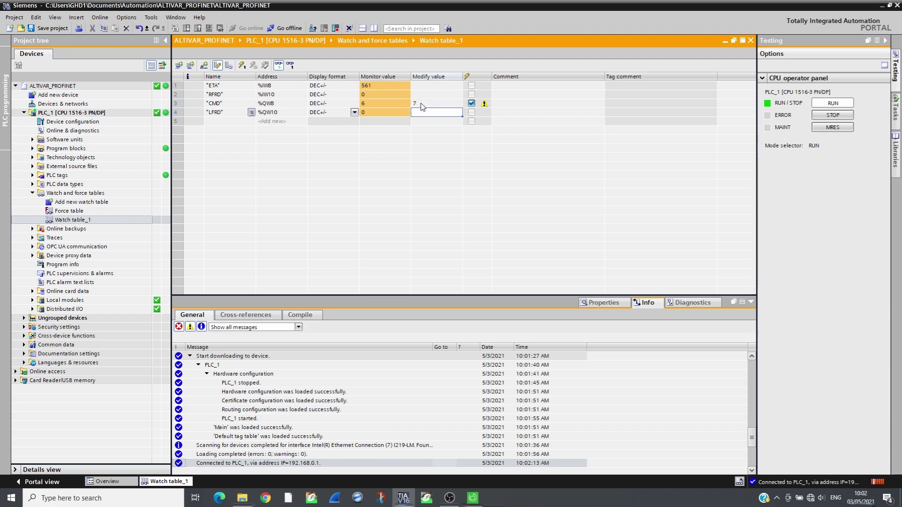
click(241, 66)
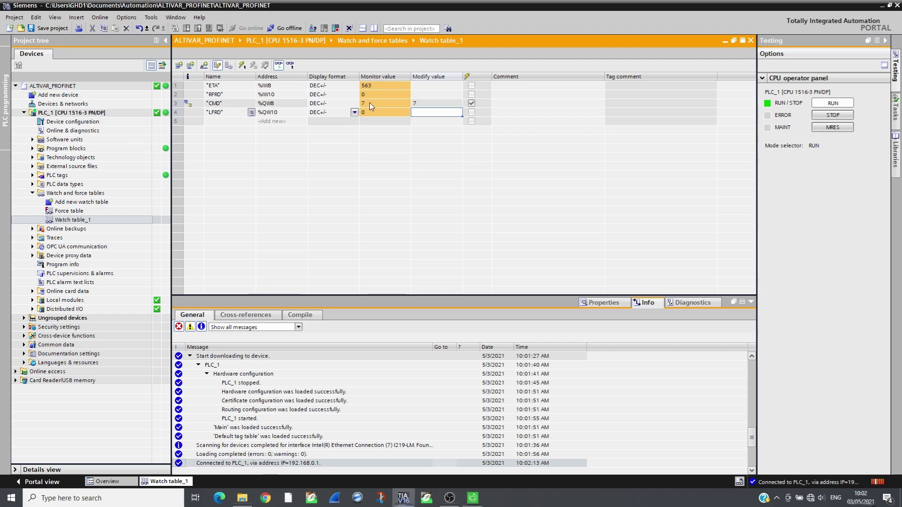
- Write LFRD 1500 and CMD 15 to run the drive, then check SoMove's live dashboard
click(422, 113)
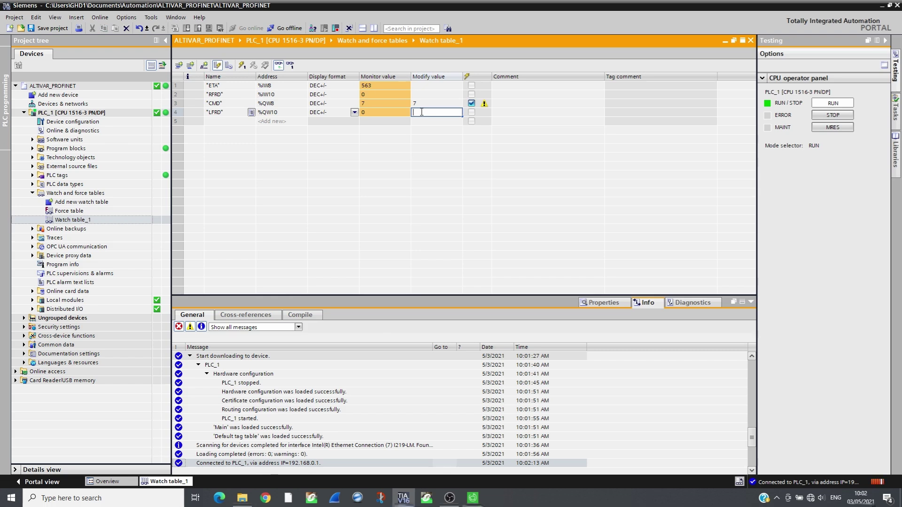
text(1500)
key(Return)
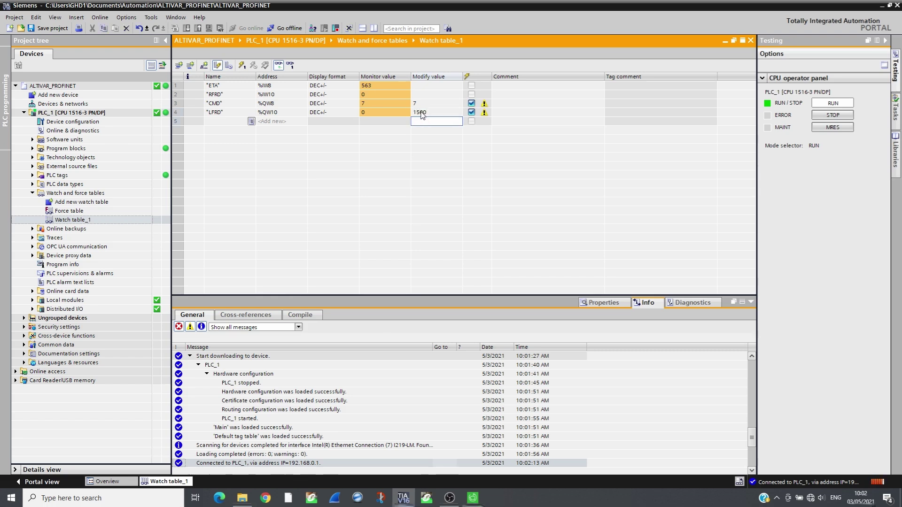
click(242, 65)
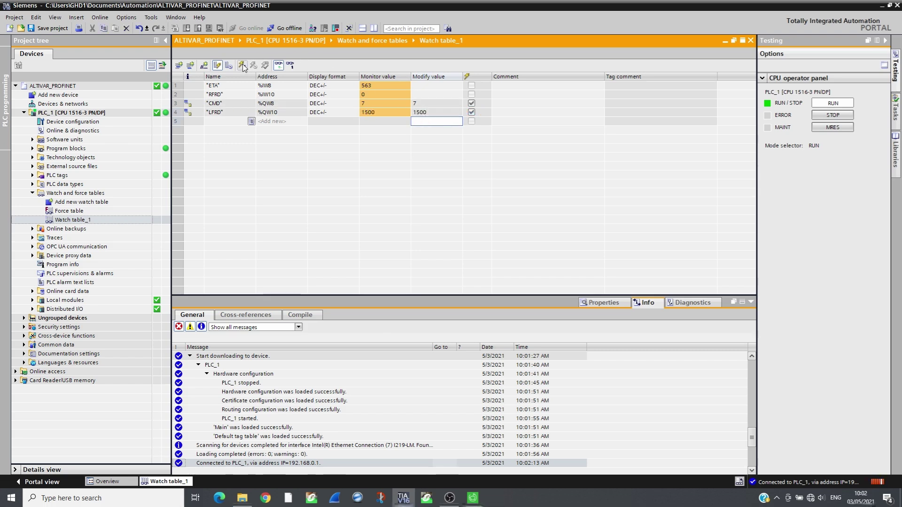
click(435, 103)
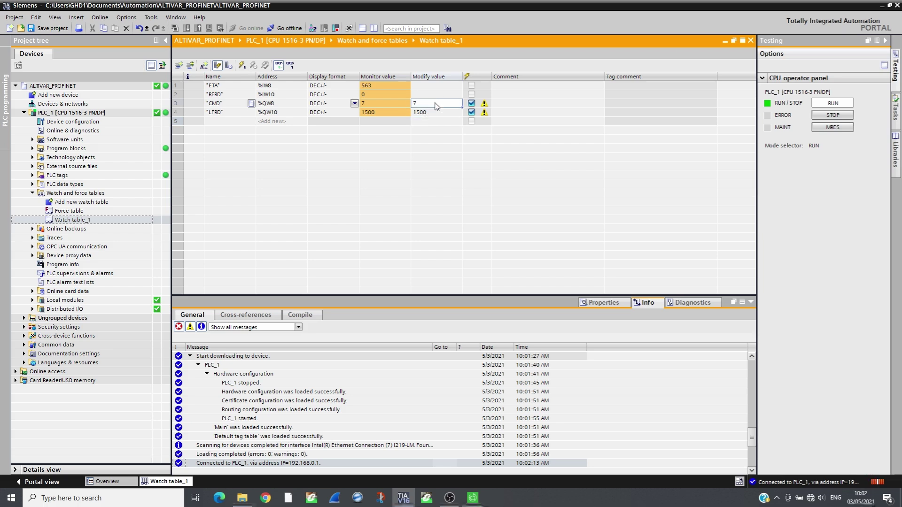
text(15)
key(Return)
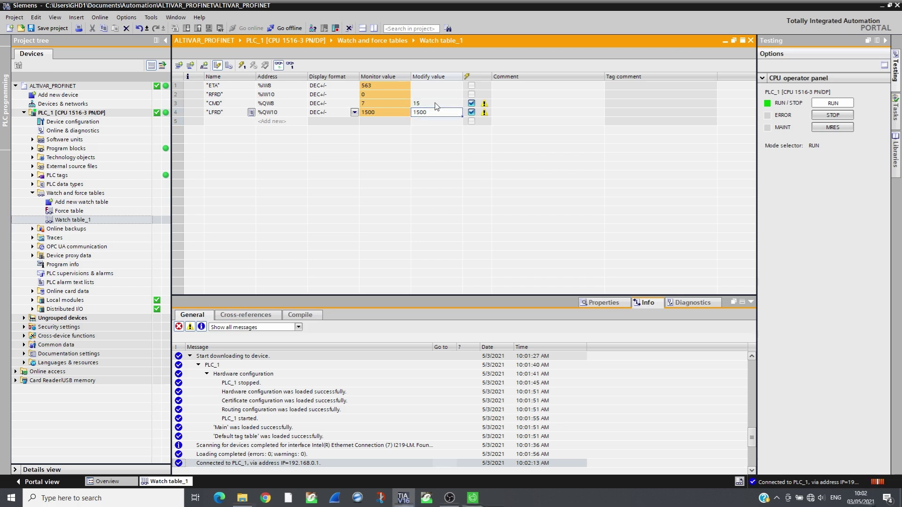
click(243, 68)
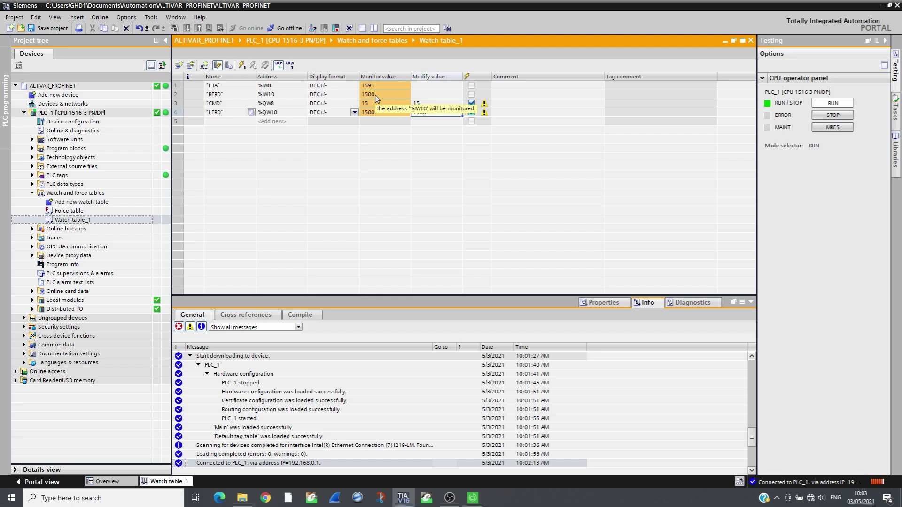
key(alt+Tab)
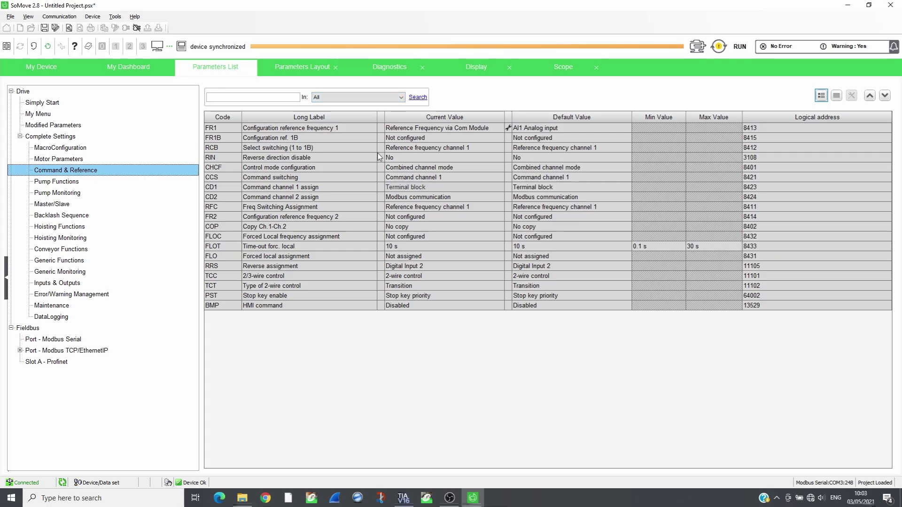
click(126, 67)
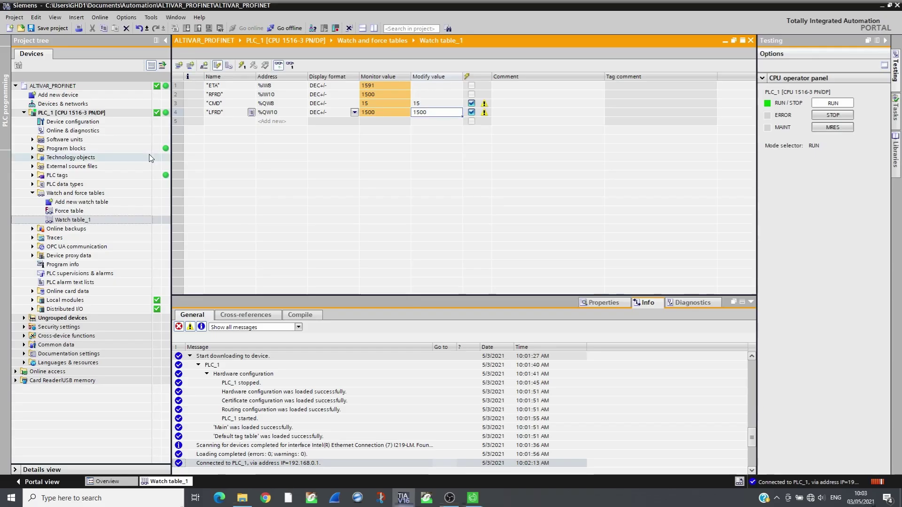
- Set CMD back to 7 in the watch table so the drive decelerates
key(alt+Tab)
double_click(424, 103)
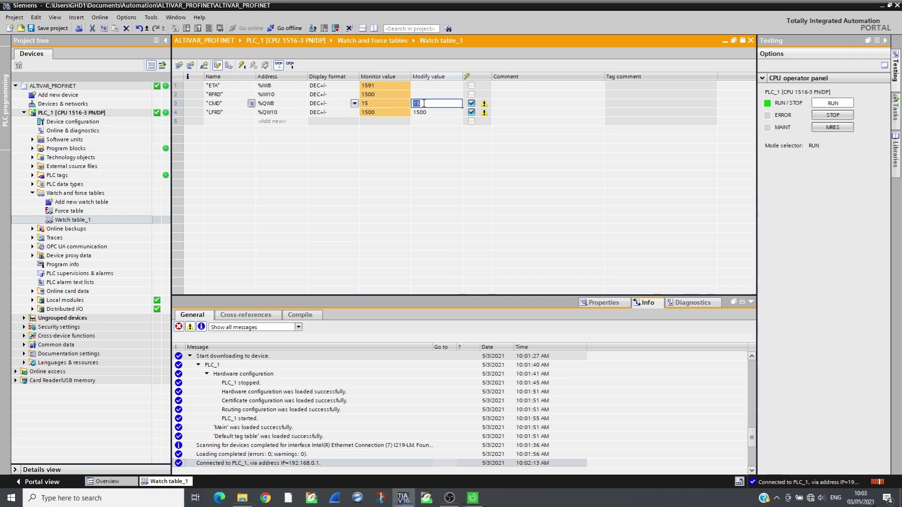
text(7)
key(Return)
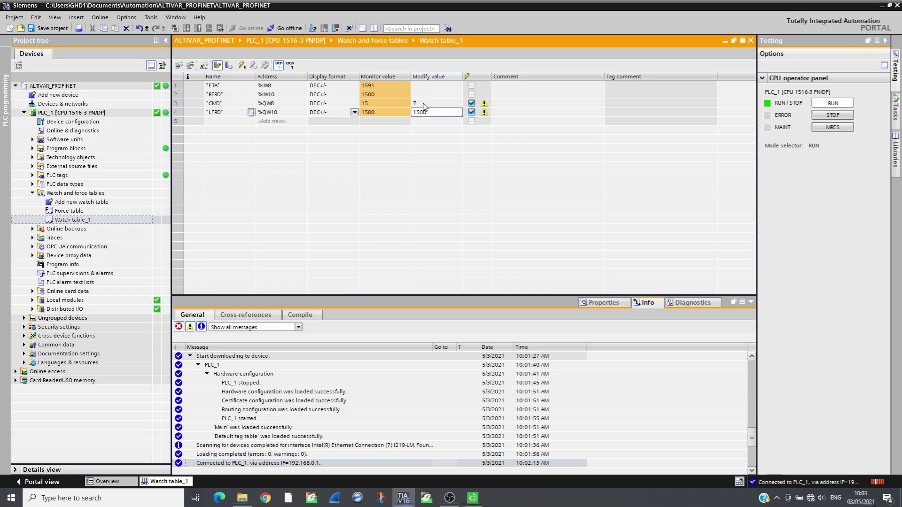
click(242, 66)
- Watch SoMove's dashboard as motor frequency and speed drop toward 0
key(alt+Tab)
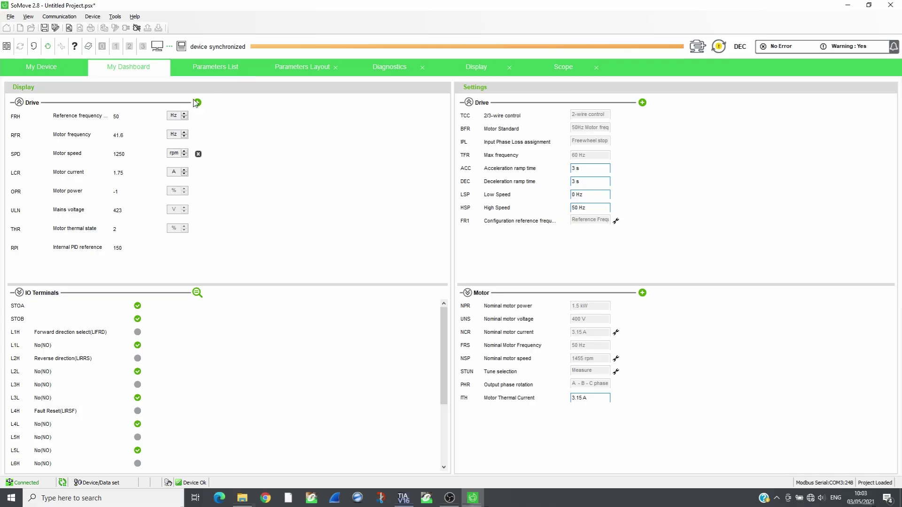